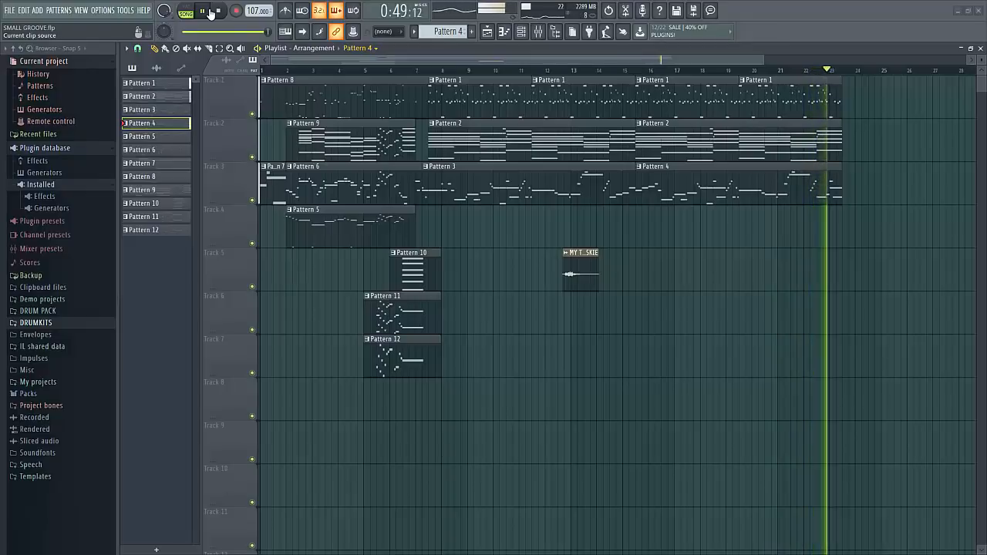
Step: Stop the song playback and show the channel rack together with the mixer
left_click(210, 12)
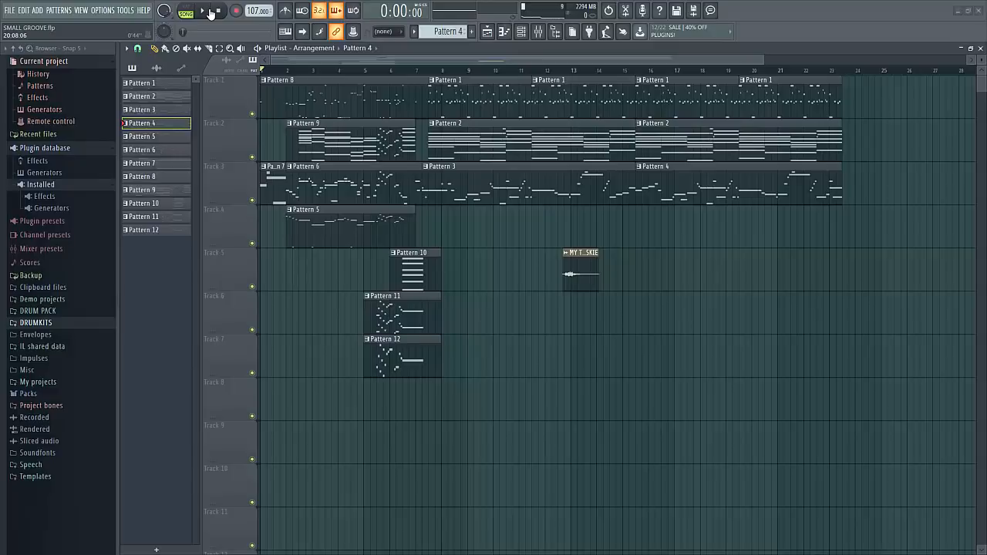
key("F6")
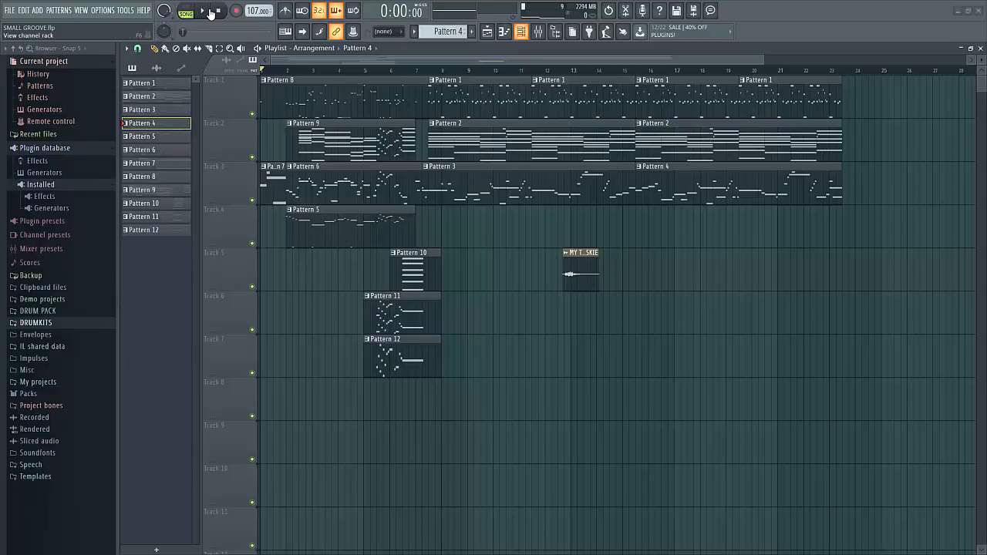
key("F6")
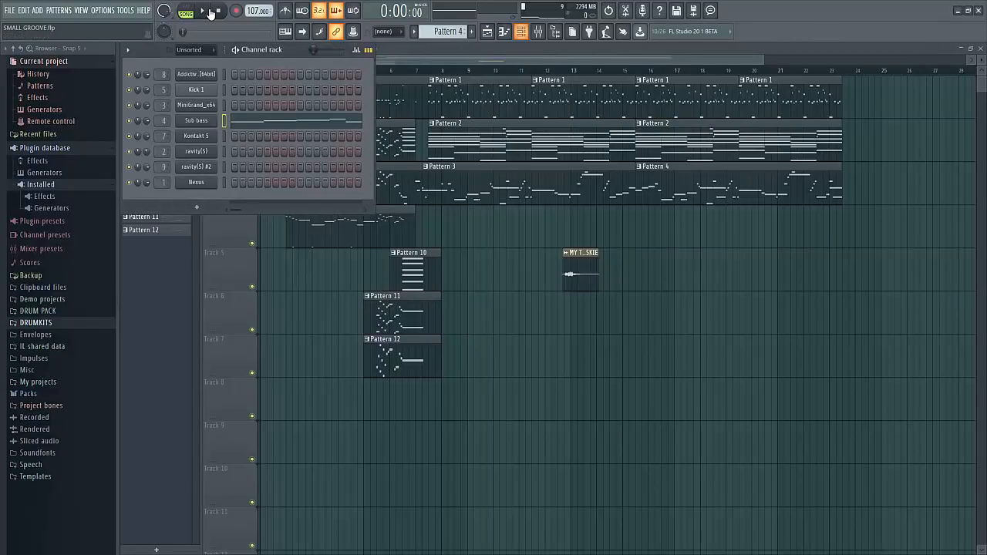
key("F9")
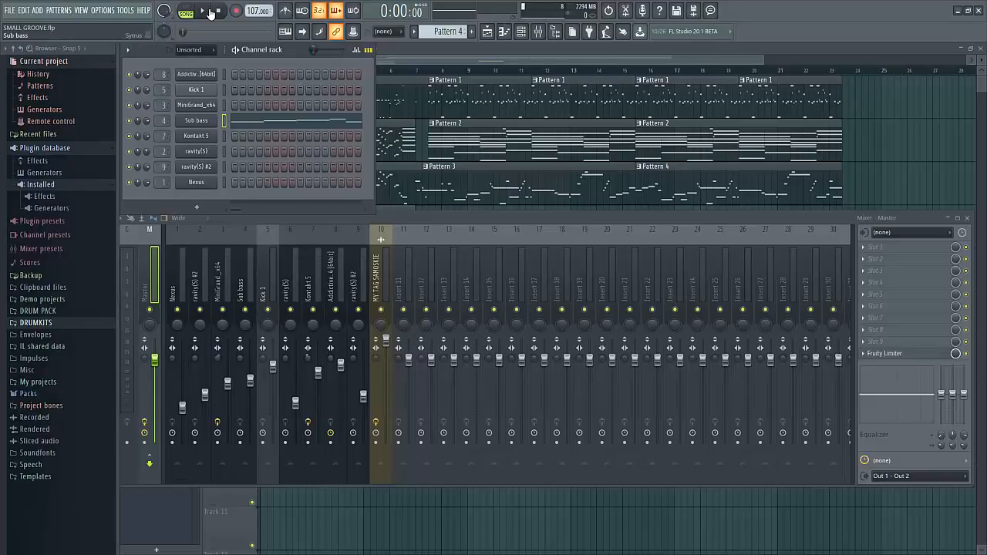
Step: Open the Sub bass channel's Sytrus editor and show its plugin options, including the presets entry
left_click(196, 121)
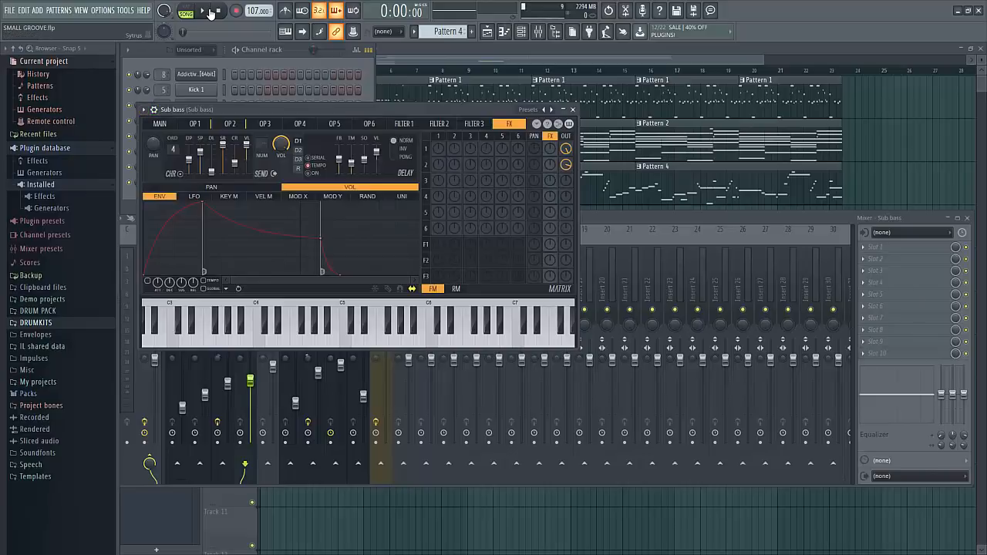
left_click(143, 110)
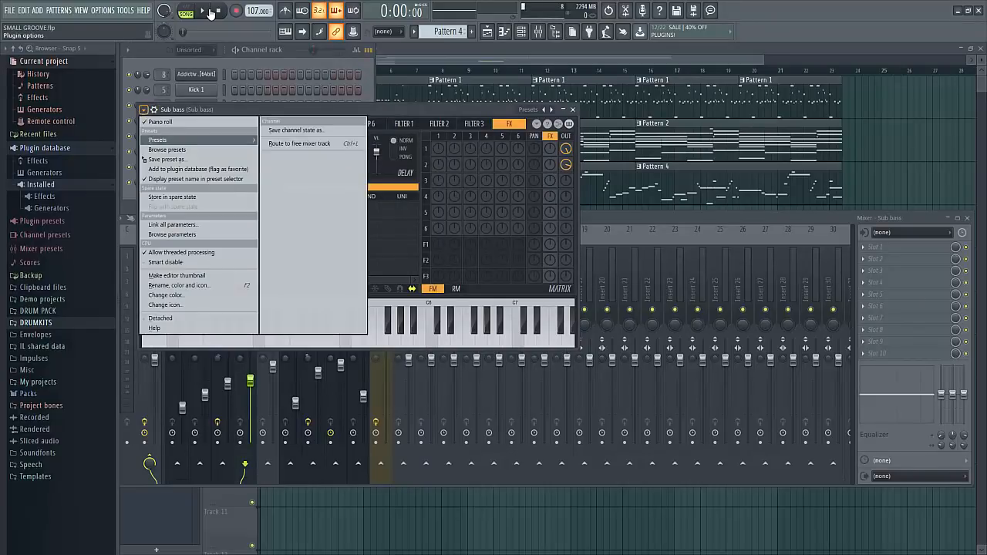
mouse_move(158, 139)
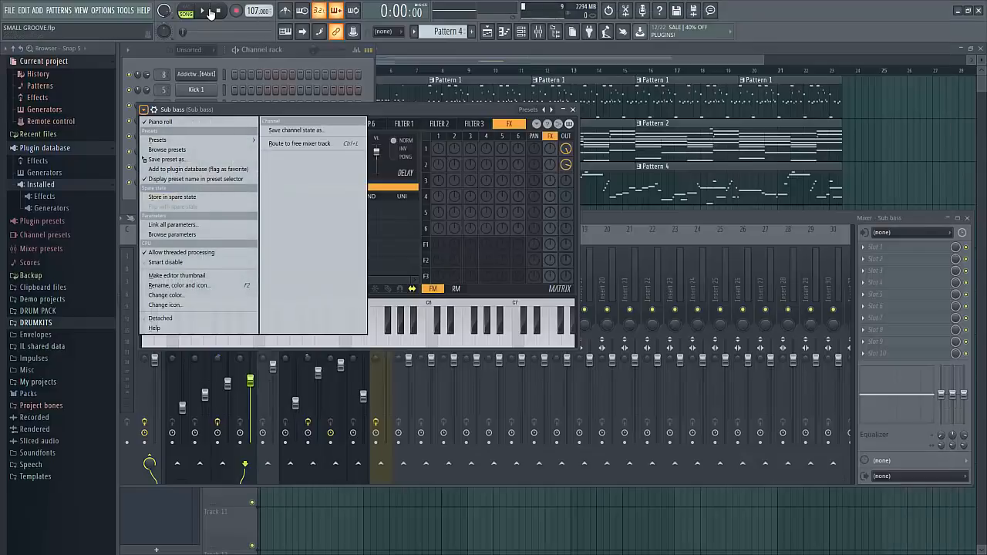
Step: Set the channel rack's display filter to All
left_click(262, 49)
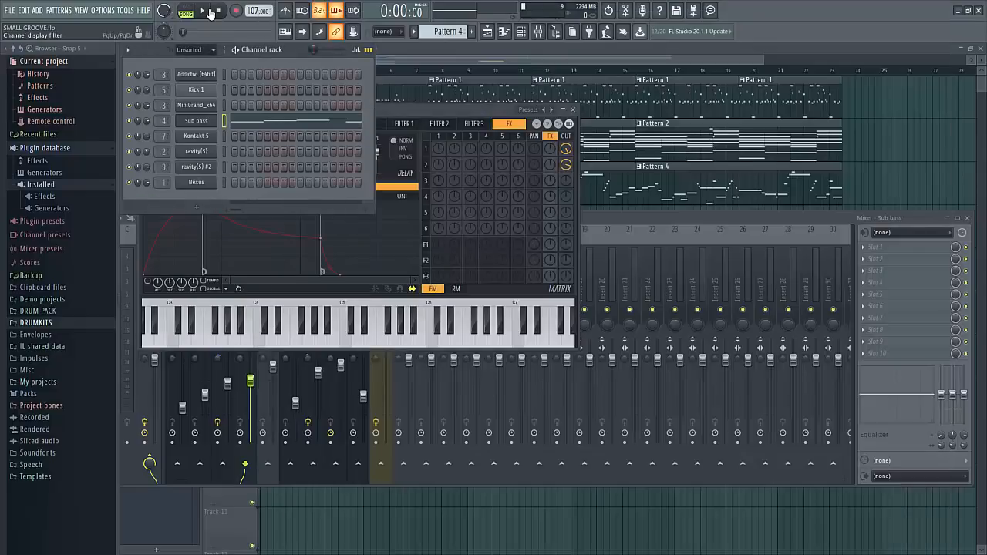
left_click(195, 50)
left_click(182, 61)
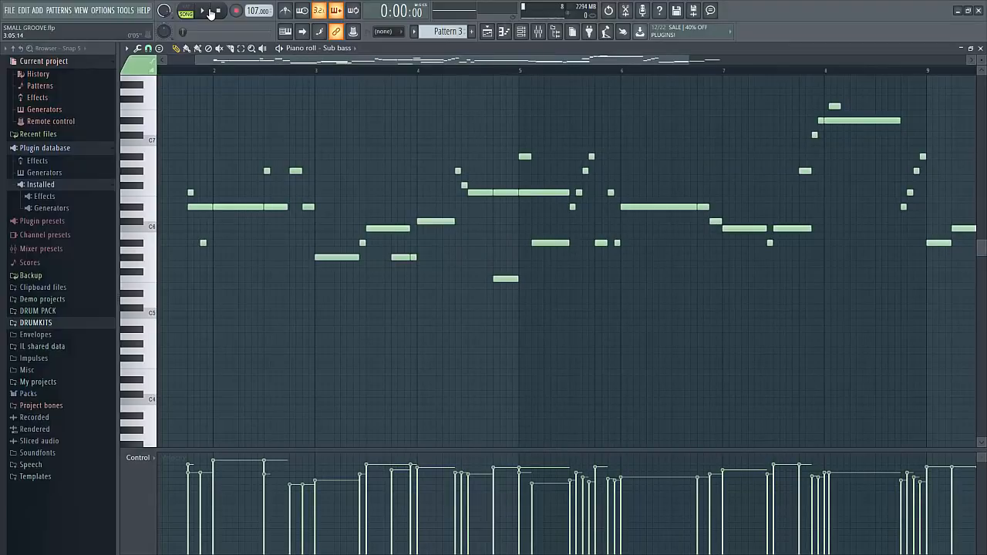
Step: Return from the piano roll to the playlist, view the mixer and channel rack, and close them again
key("F5")
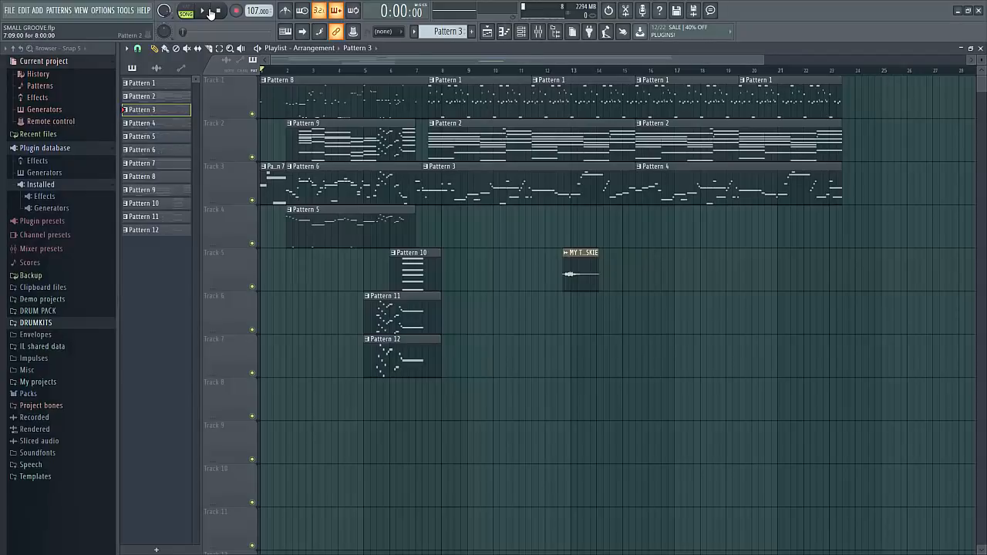
key("F9")
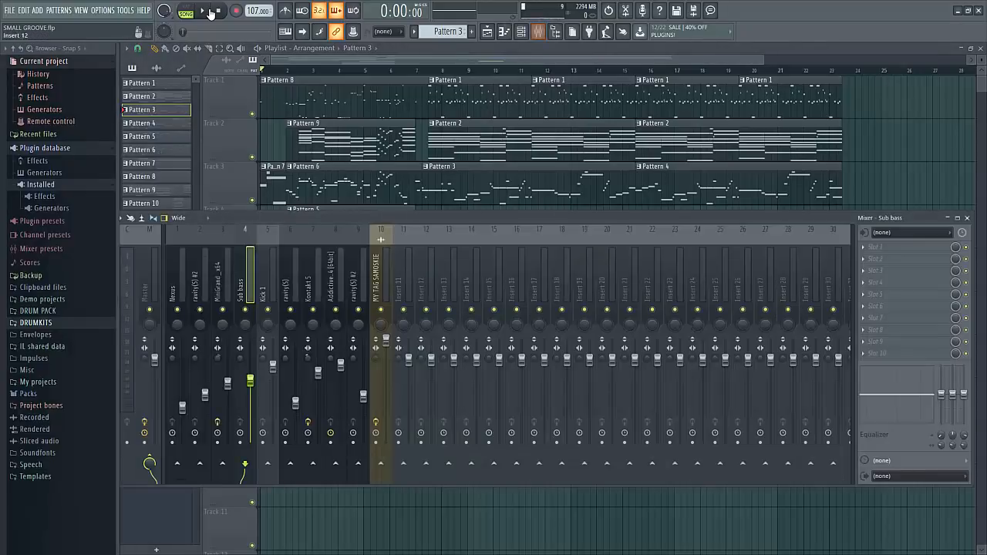
key("F6")
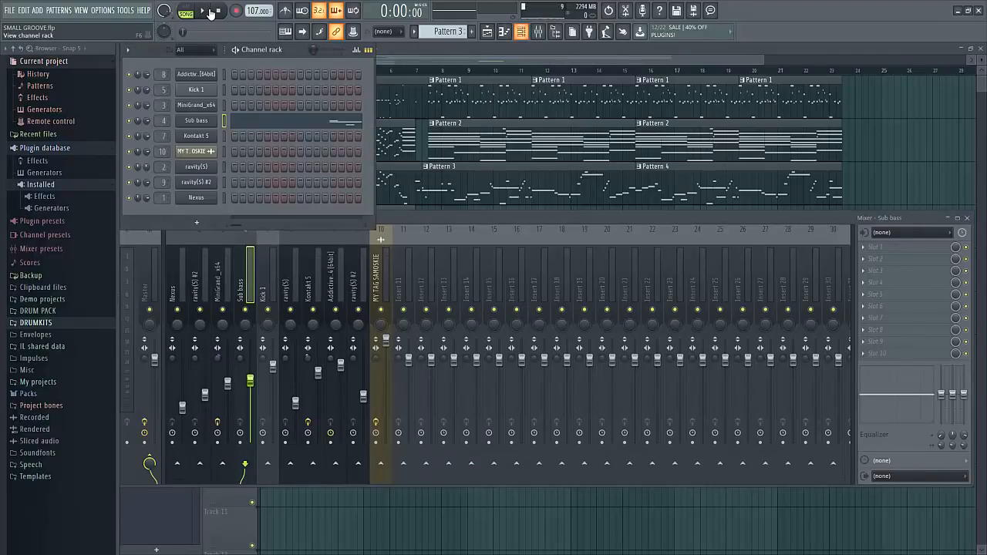
key("F12")
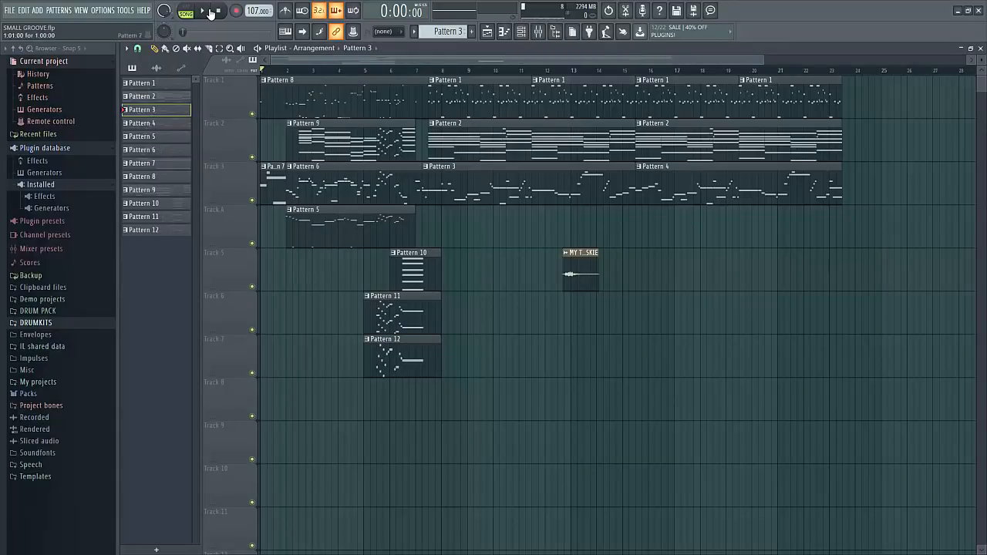
Step: Open Pattern 7's Sub bass notes in the piano roll and audition them in pattern mode
key("KP_Add")
key("KP_Add")
key("KP_Add")
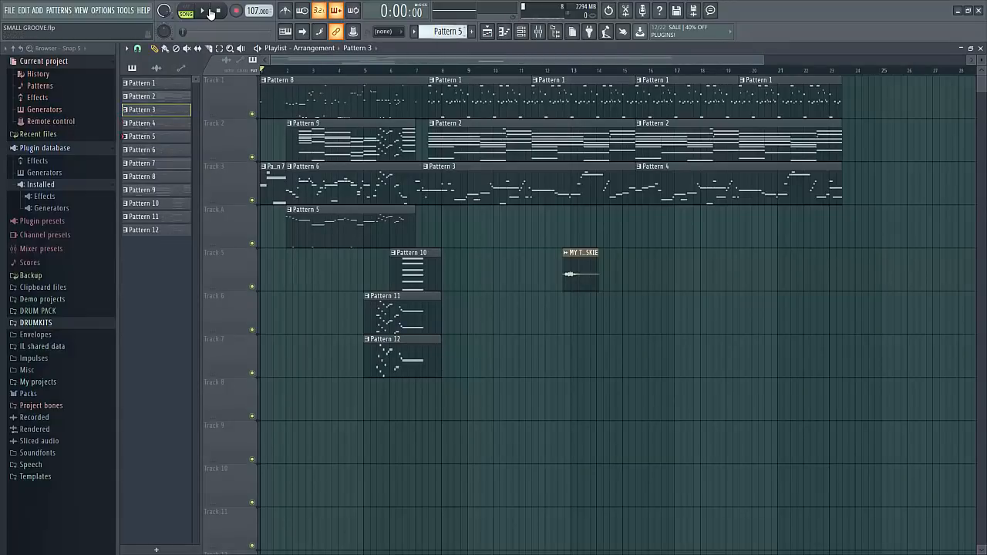
key("KP_Add")
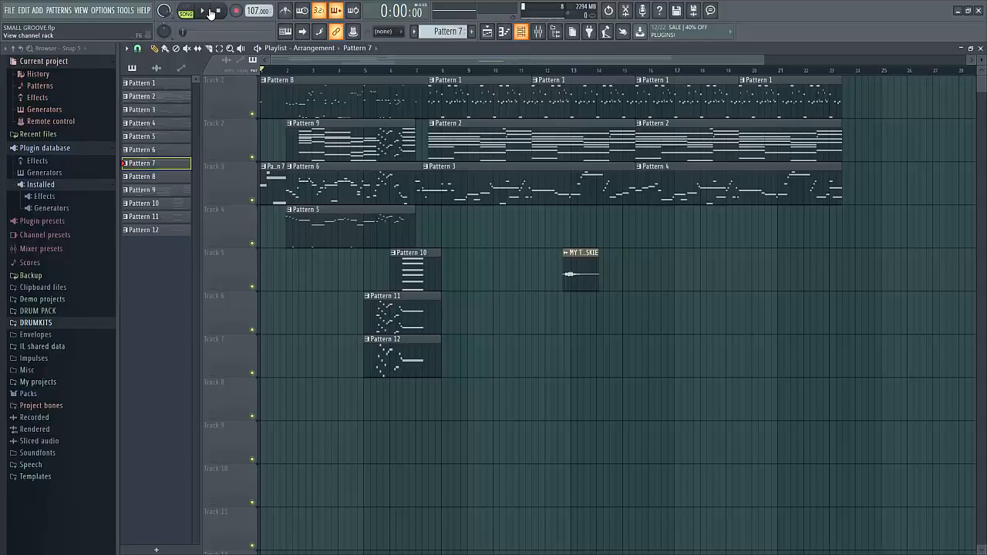
key("F6")
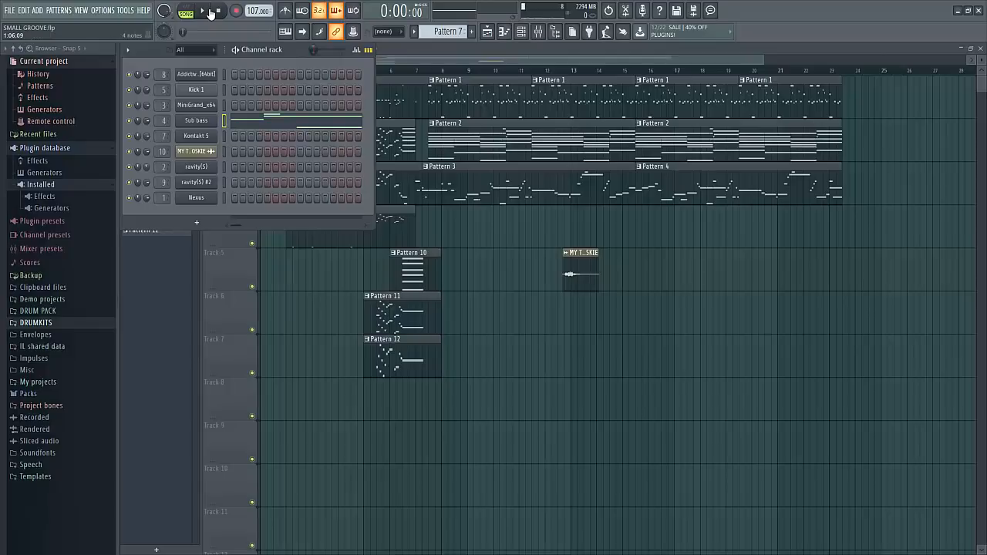
key("F7")
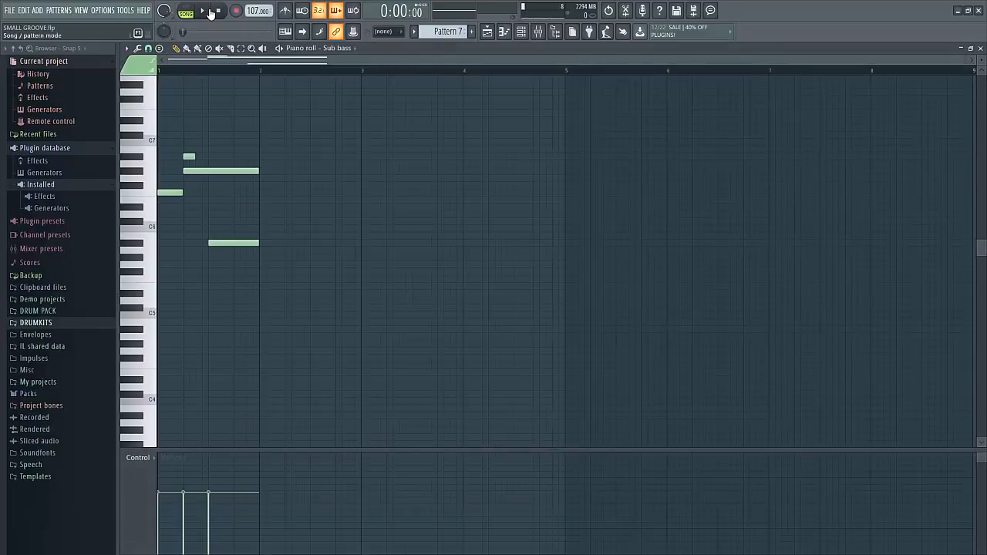
left_click(202, 11)
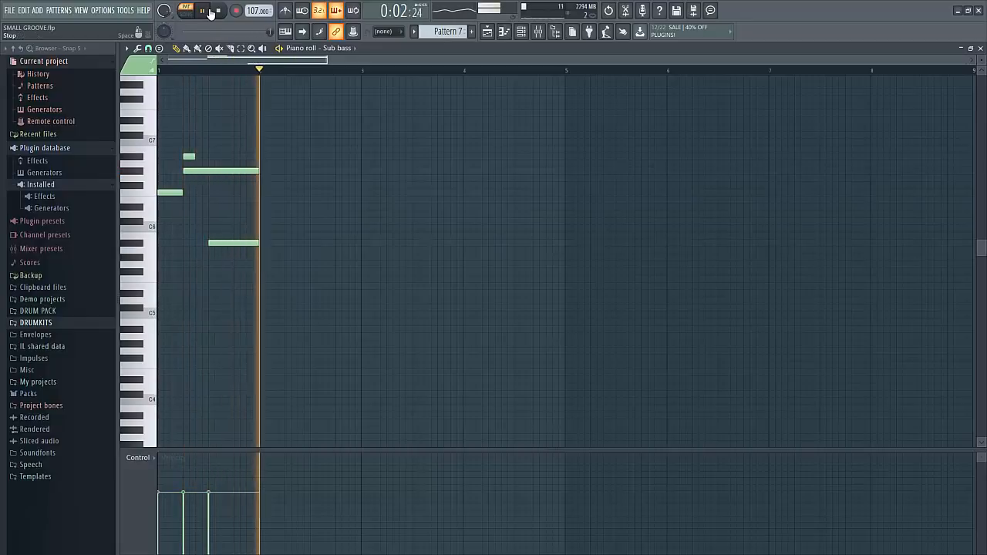
key("space")
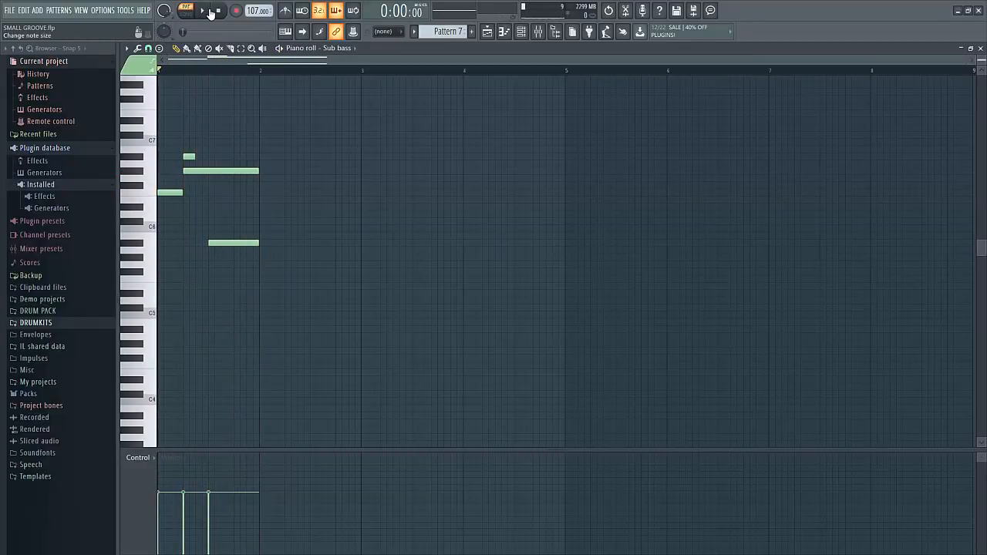
Step: Add a short A#6 note at 1:13:00 and turn on Slide in its note properties
left_click_drag(981, 60, 980, 71)
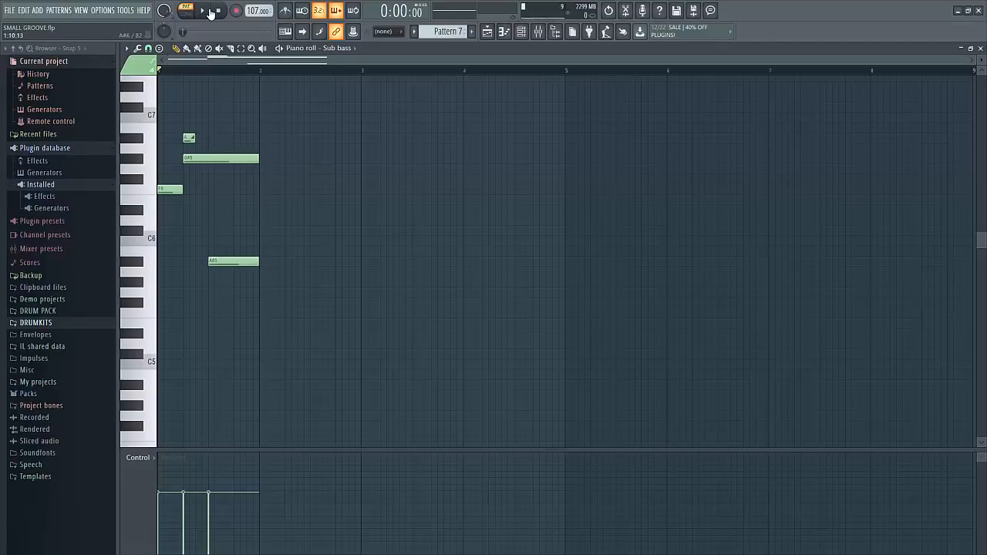
left_click(237, 138)
double_click(238, 138)
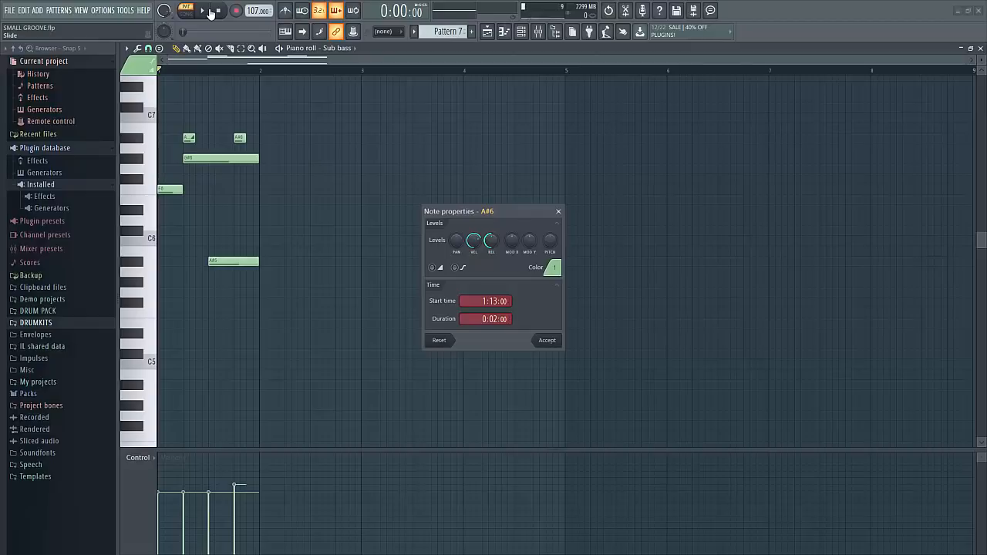
left_click(433, 268)
left_click(547, 340)
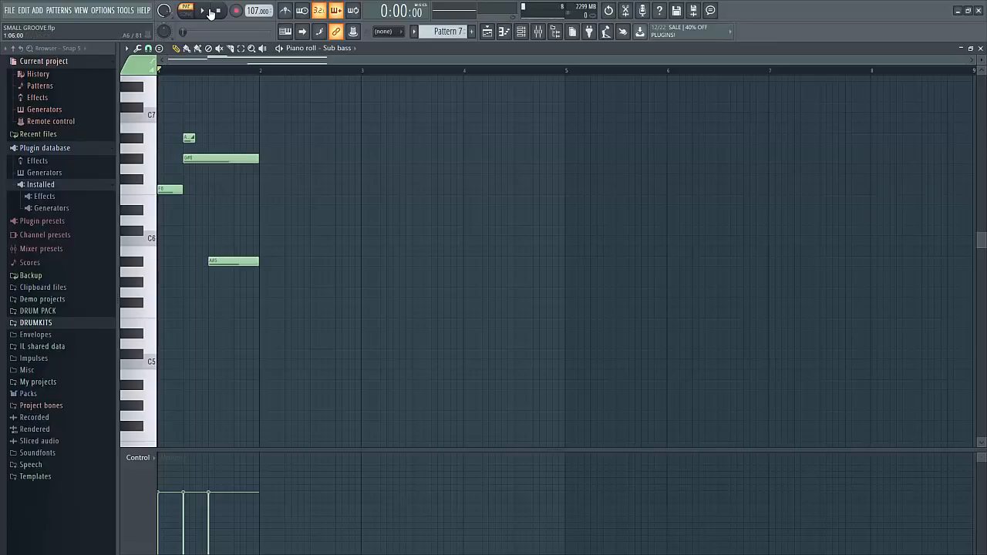
Step: Move the A#6 slide note into bar 2 and back to the start of the long G#6 note
left_click_drag(188, 138, 289, 138)
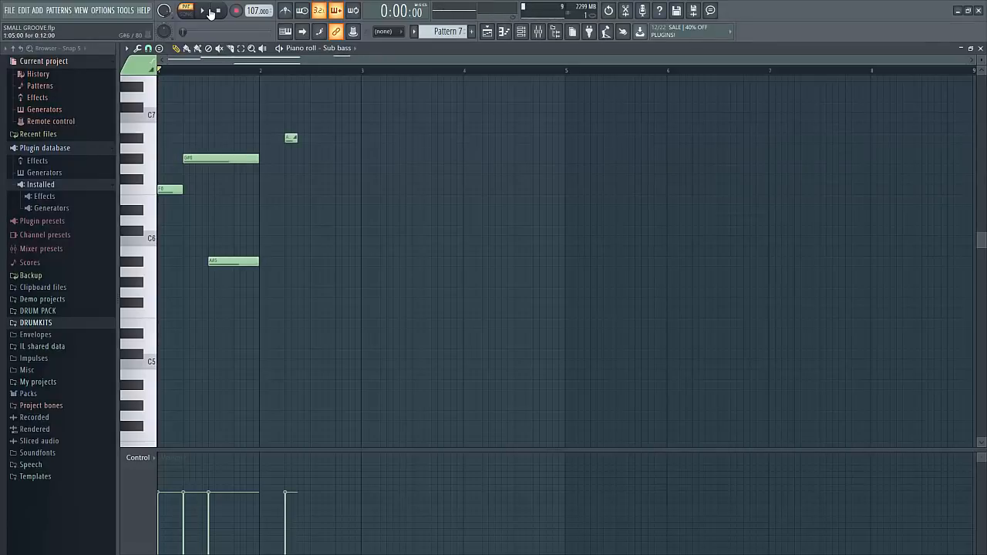
mouse_move(221, 159)
left_mouse_down()
mouse_move(221, 138)
mouse_move(221, 158)
left_mouse_up()
left_click_drag(291, 138, 189, 138)
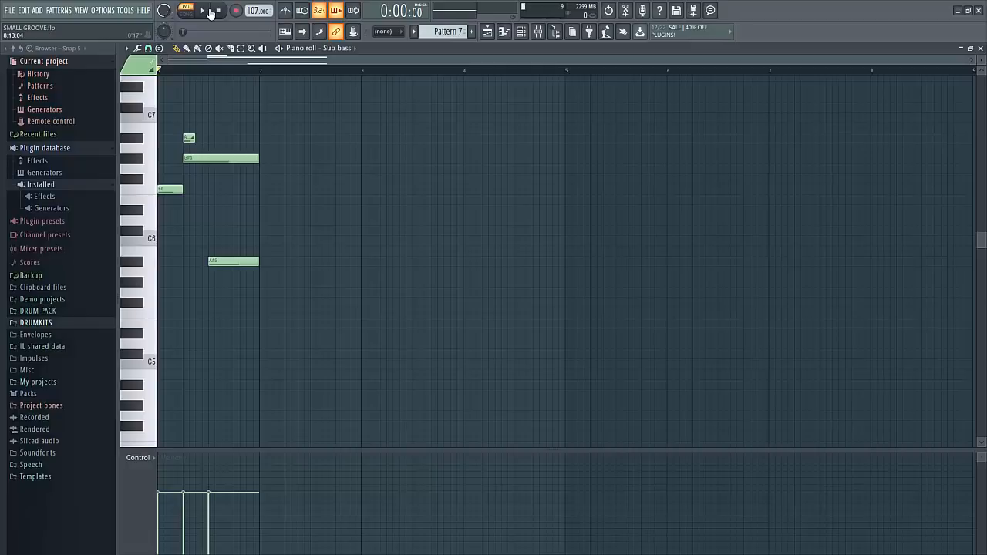
Step: Play Pattern 7's Sub bass line twice to hear the slide from F6 to A#6, stopping after each playback
left_click_drag(965, 60, 526, 60)
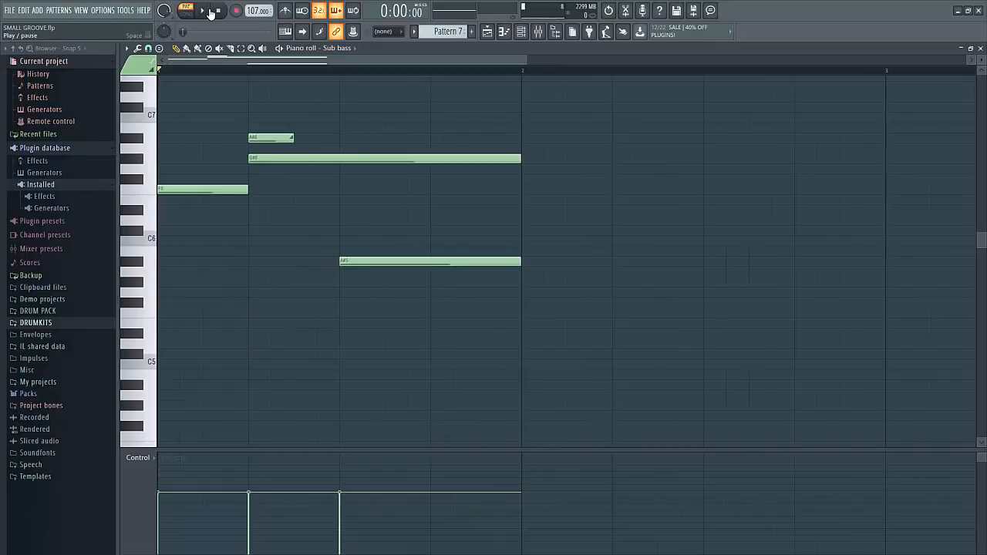
left_click(210, 11)
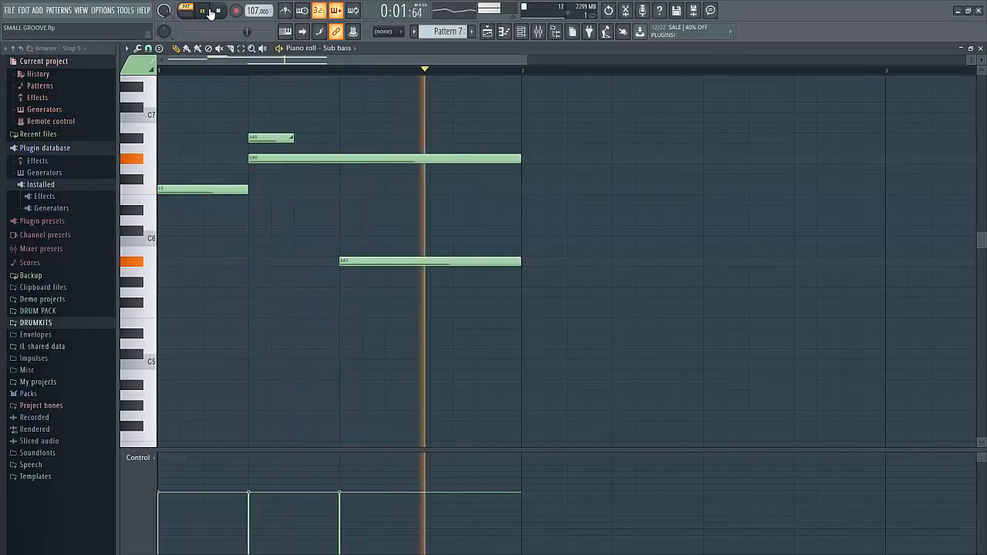
left_click(209, 11)
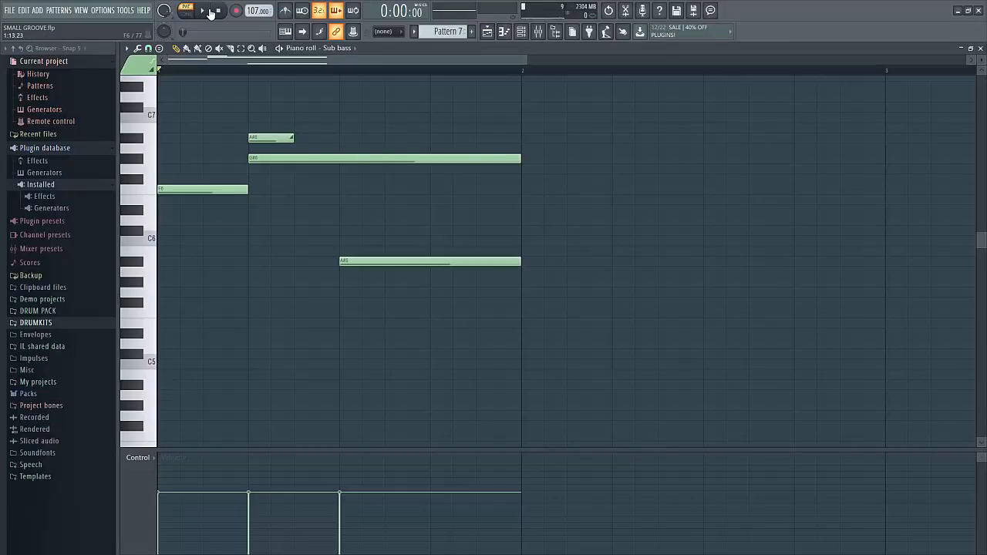
left_click(209, 10)
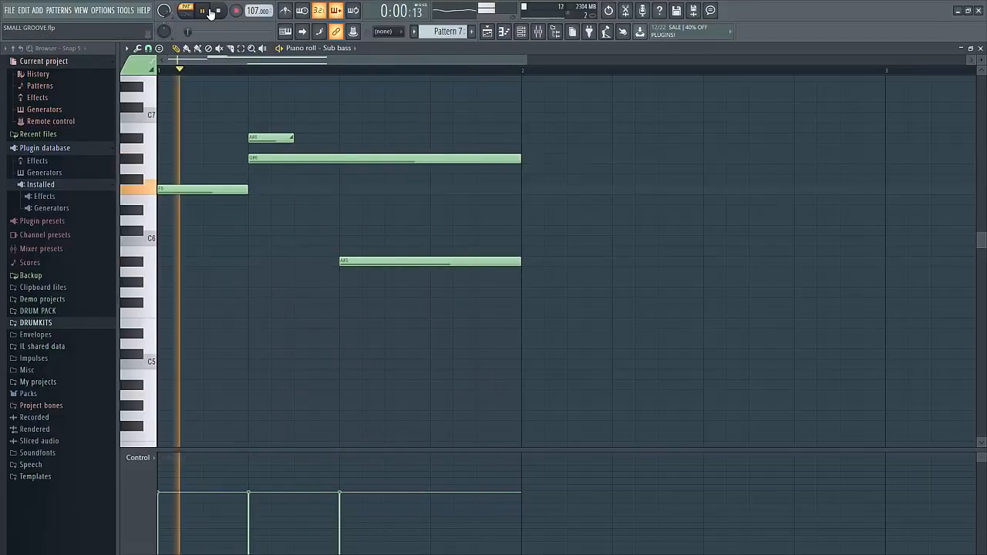
left_click(208, 11)
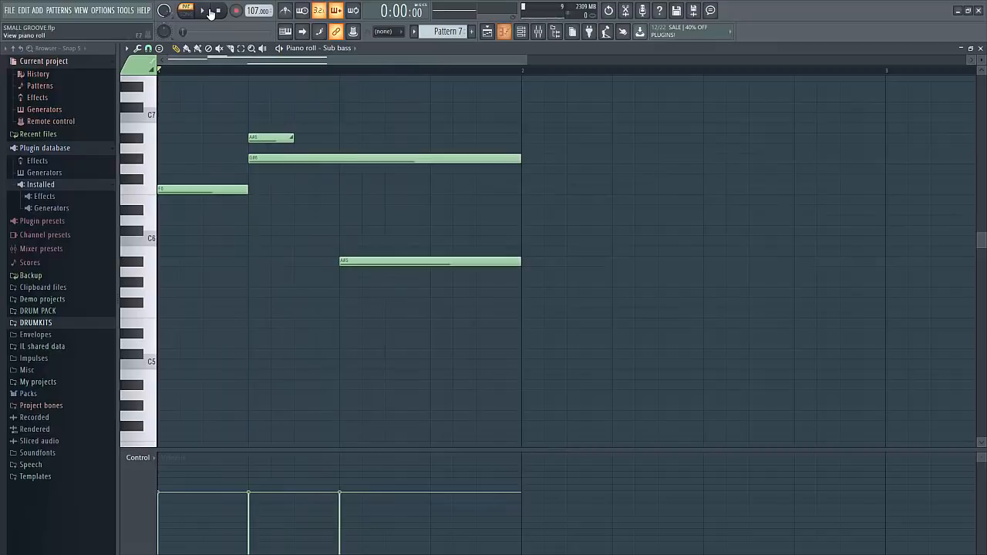
Step: Open the Pattern 6 clip's Sub bass notes in the piano roll, play them from the beginning and stop
key("F5")
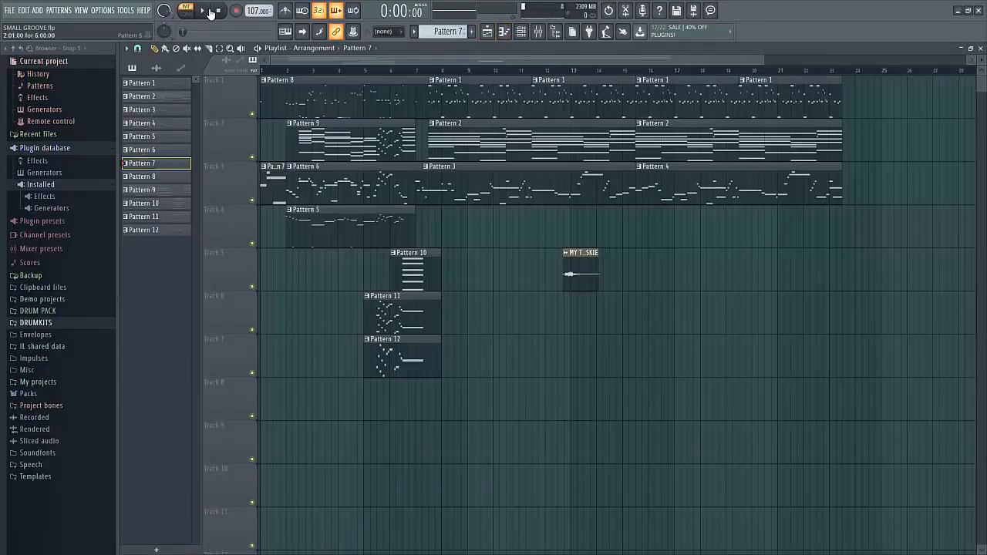
double_click(365, 184)
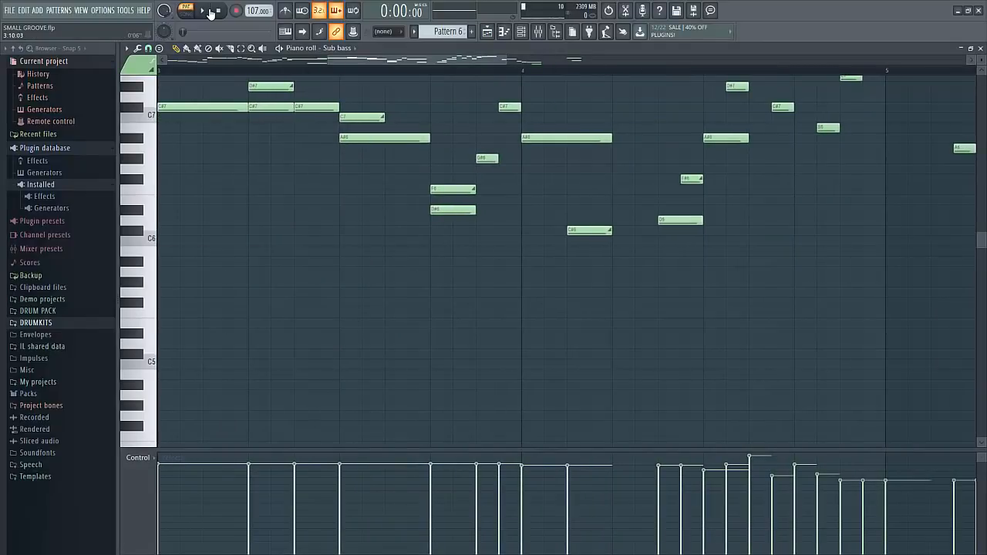
left_click_drag(329, 59, 167, 59)
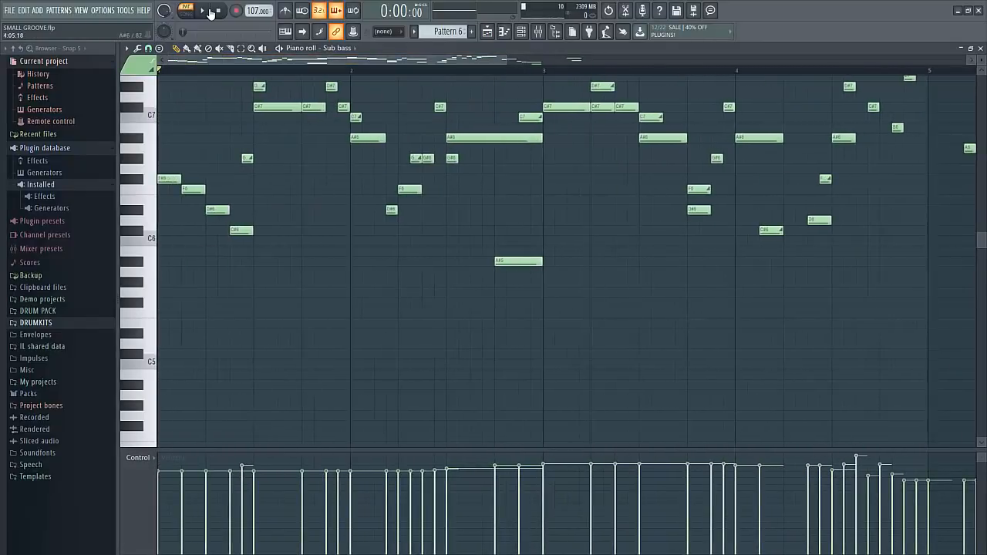
left_click_drag(981, 239, 981, 213)
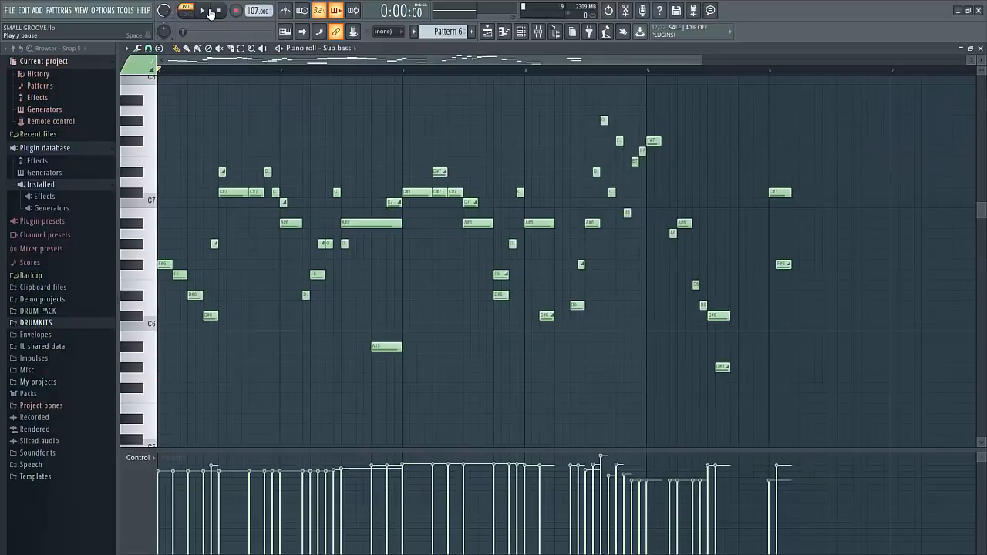
left_click(210, 12)
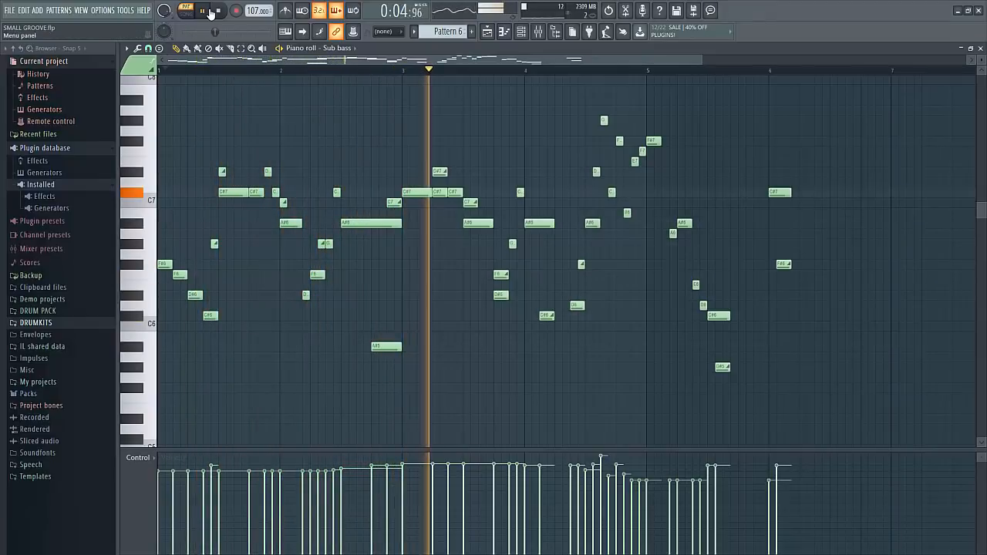
left_click(210, 12)
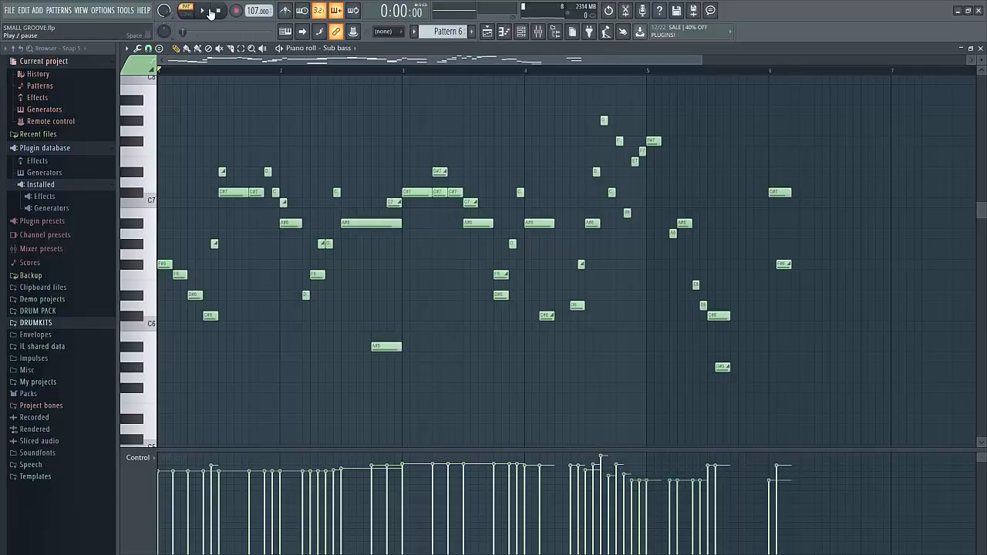
Step: Play Pattern 6's whole Sub bass line, and replay its opening bars in close-up, stopping after each playback
left_click(206, 11)
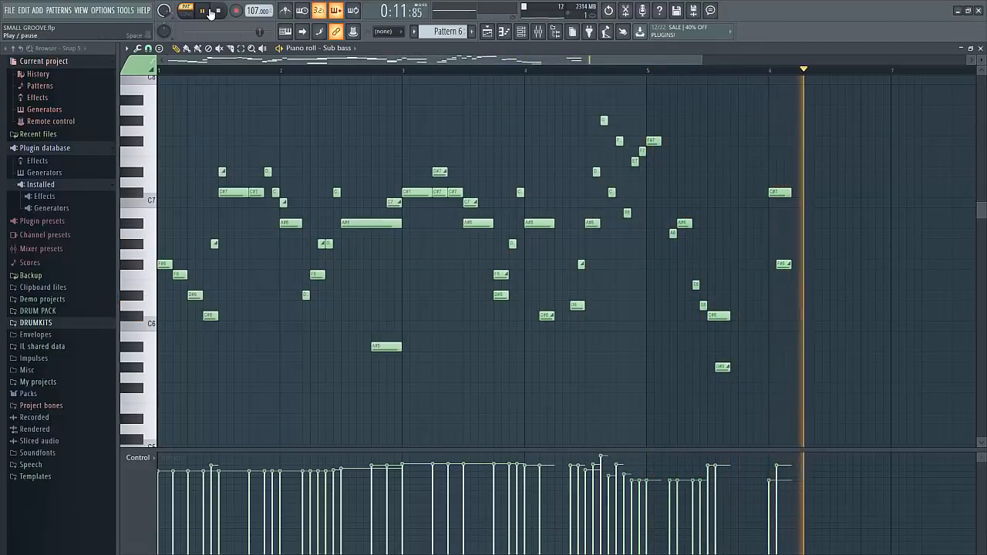
key("space")
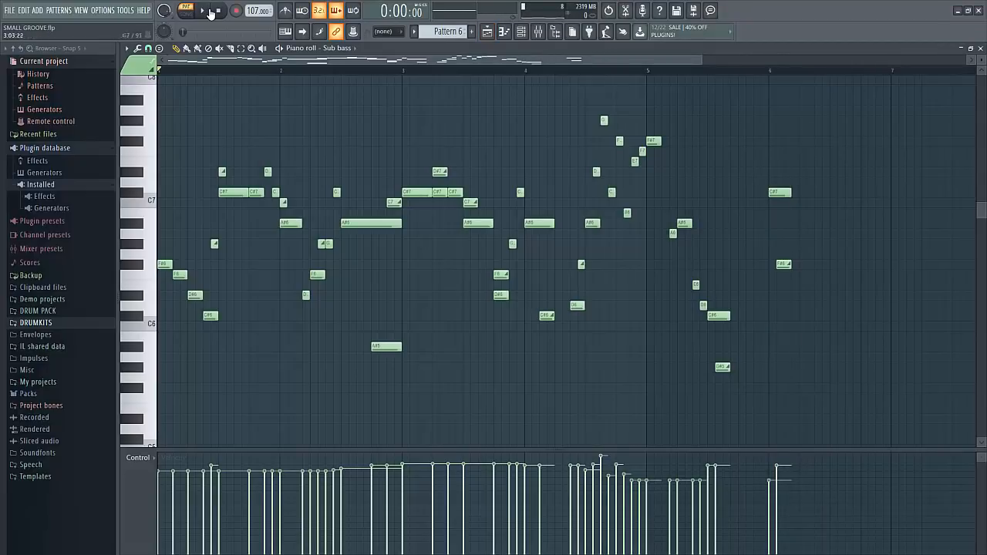
left_click_drag(701, 60, 384, 60)
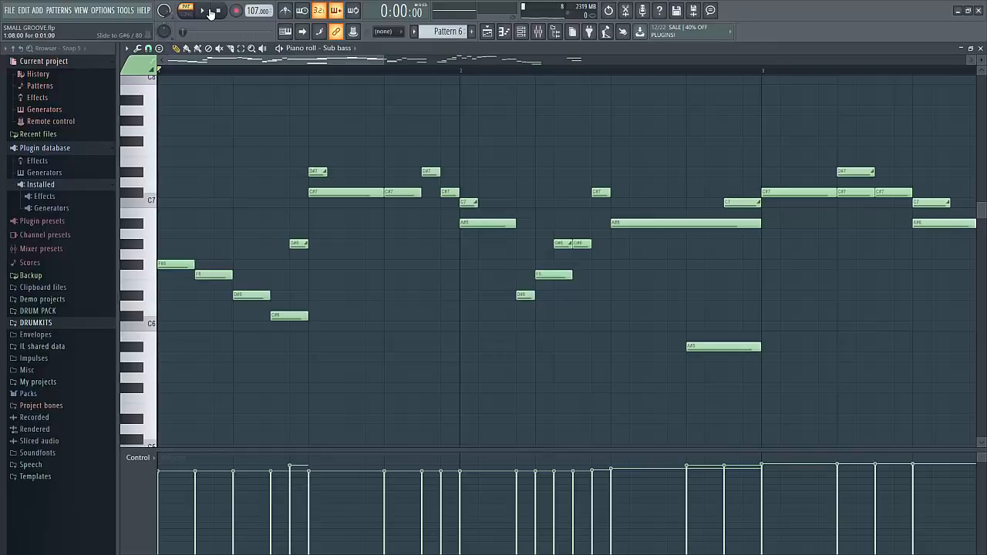
left_click(210, 13)
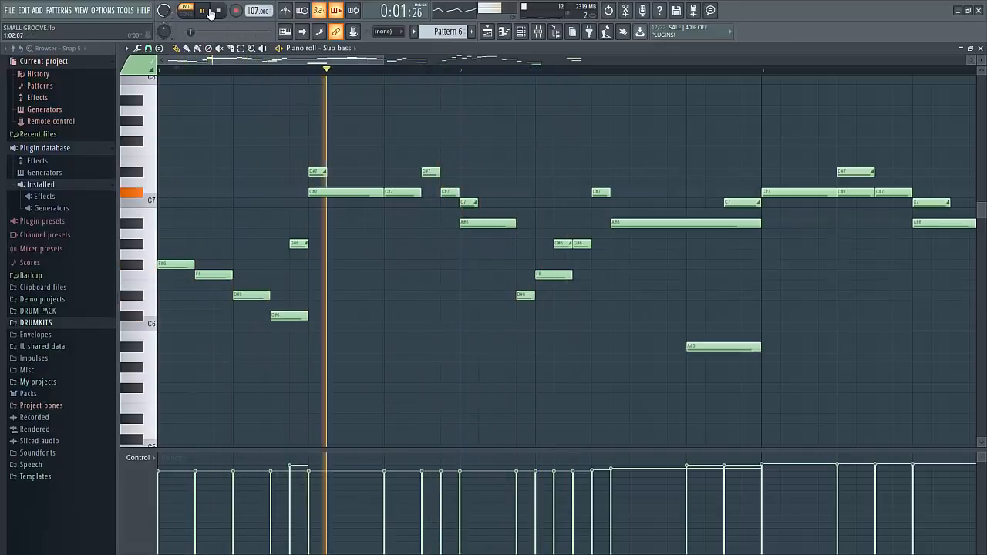
left_click(210, 12)
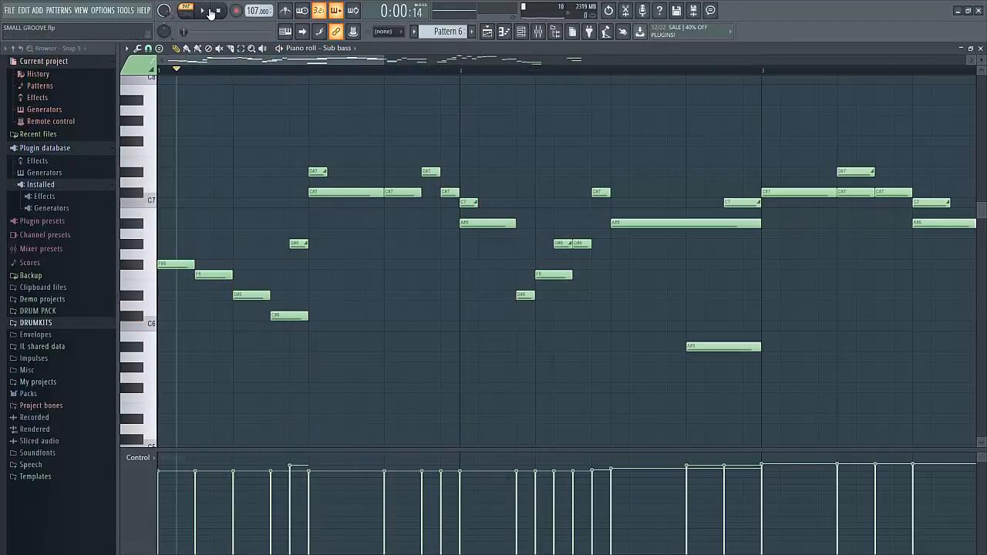
left_click(210, 11)
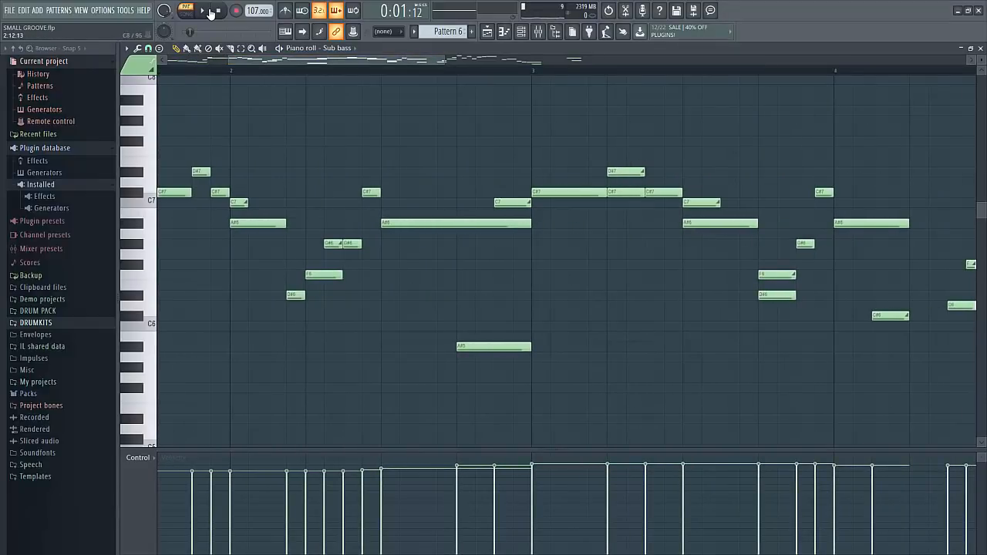
Step: Play Pattern 6's Sub bass slides again with bars 2 to 5 in view and stop
left_click_drag(445, 60, 627, 60)
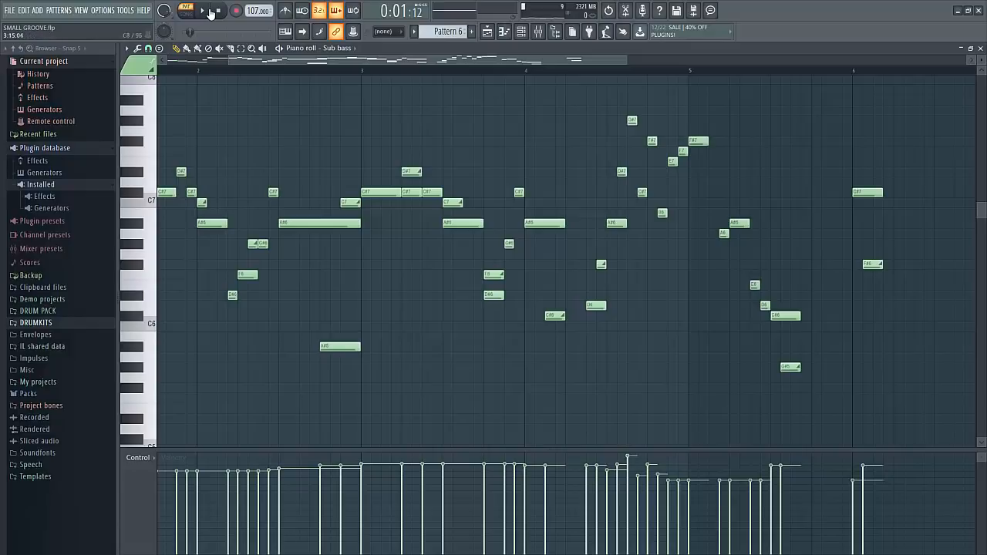
left_click(211, 13)
left_click(210, 13)
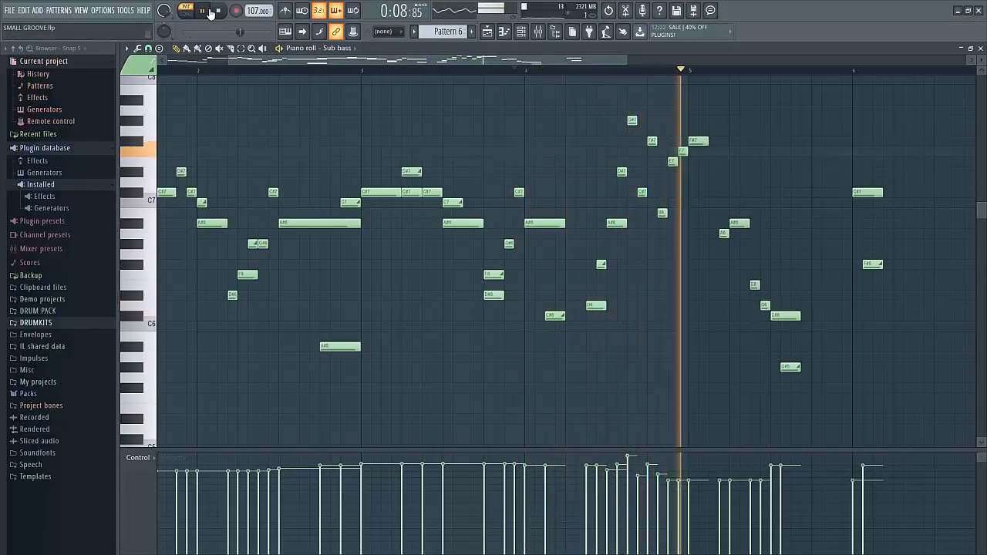
left_click(211, 13)
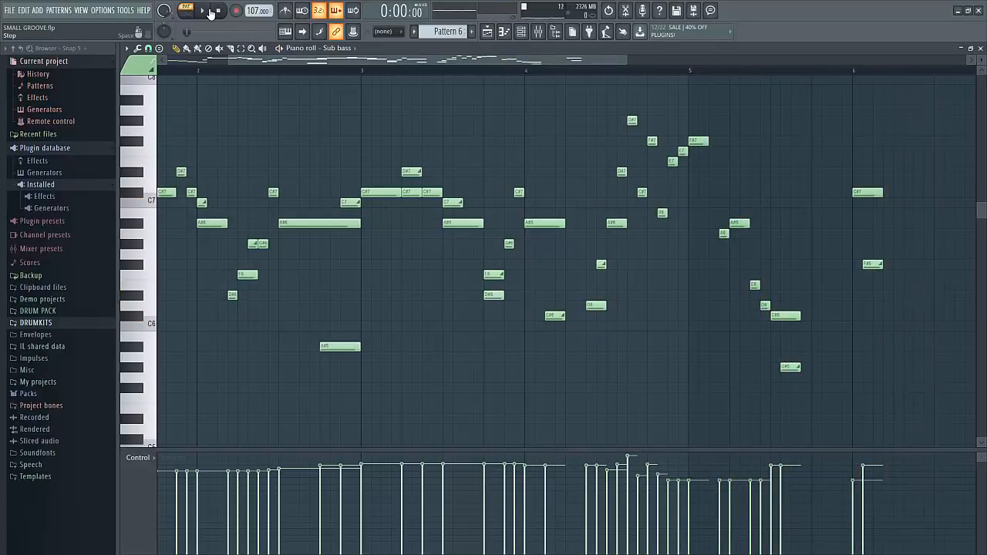
Step: Open the Pattern 3 clip's Sub bass notes in the piano roll and play them from the clip's start
key("F9")
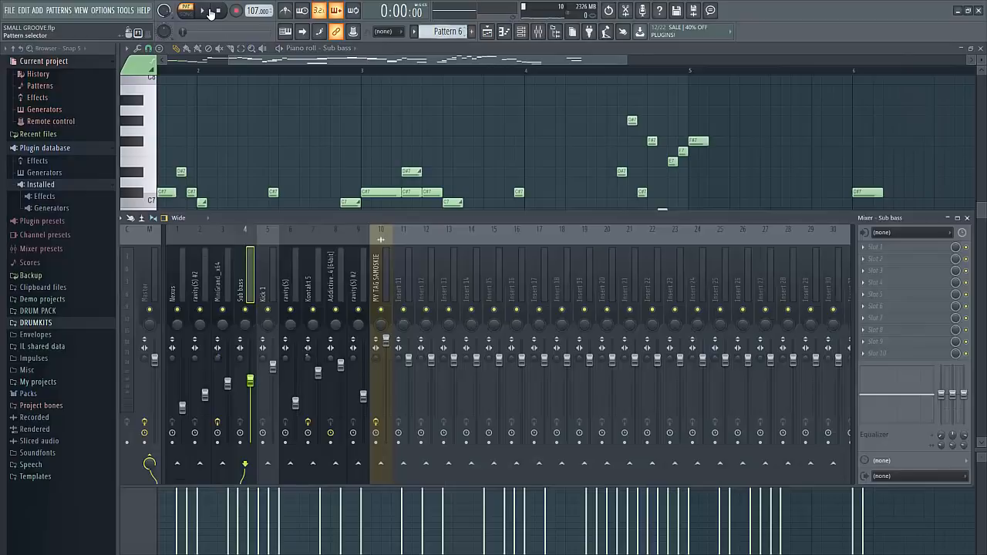
key("KP_Add")
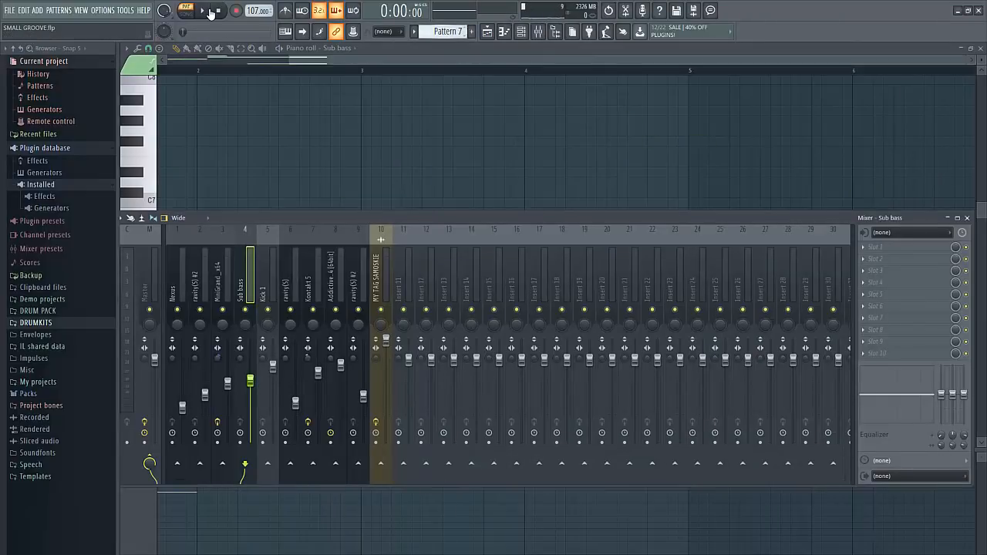
key("F5")
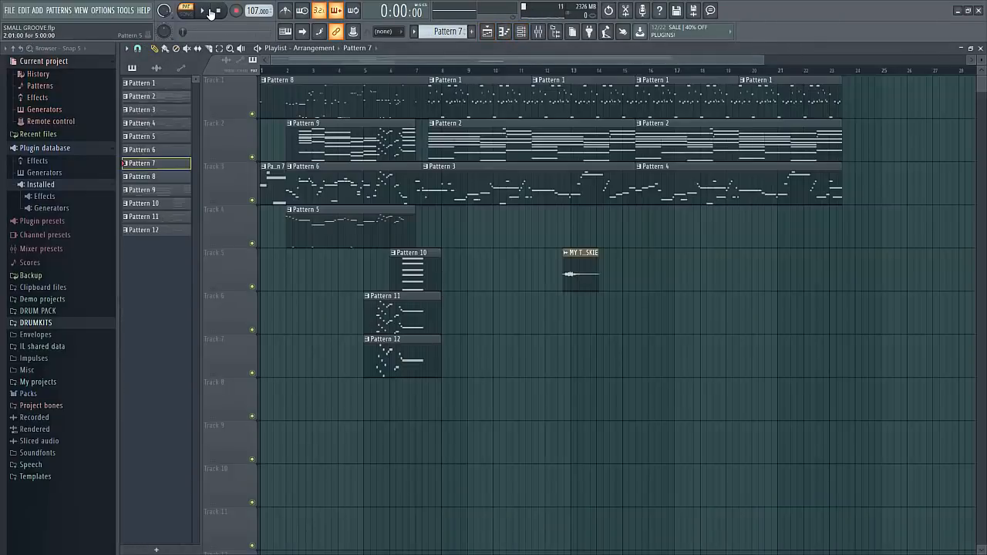
double_click(447, 181)
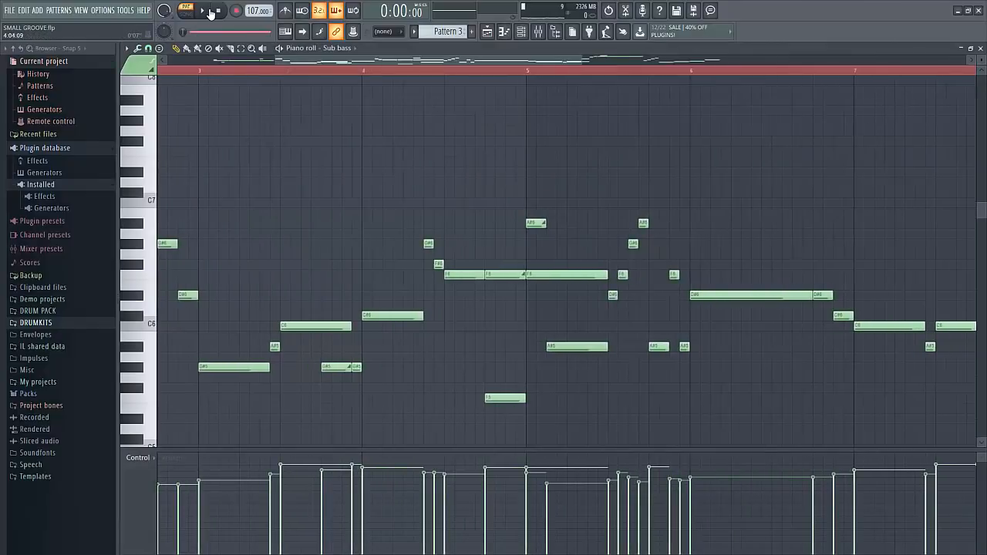
left_click_drag(404, 59, 300, 59)
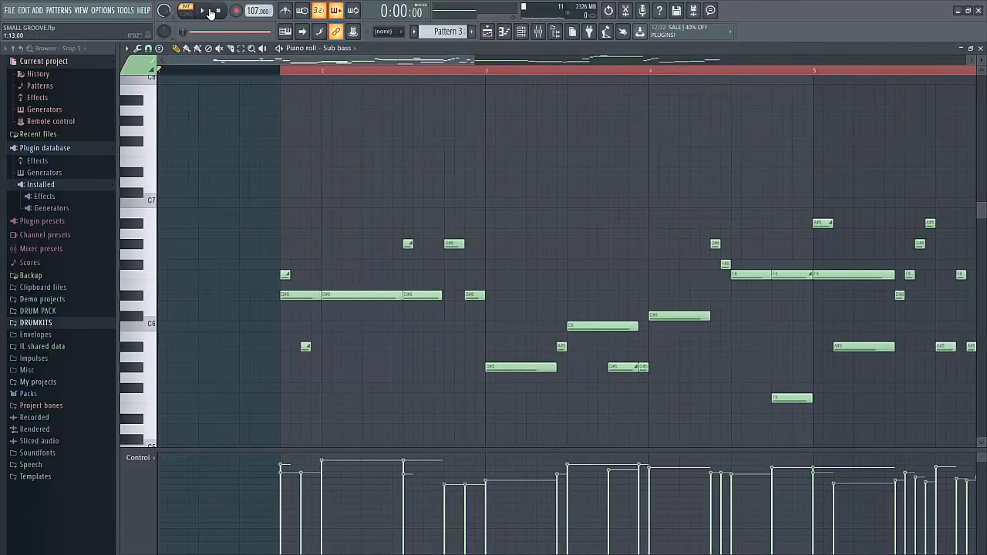
left_click(210, 13)
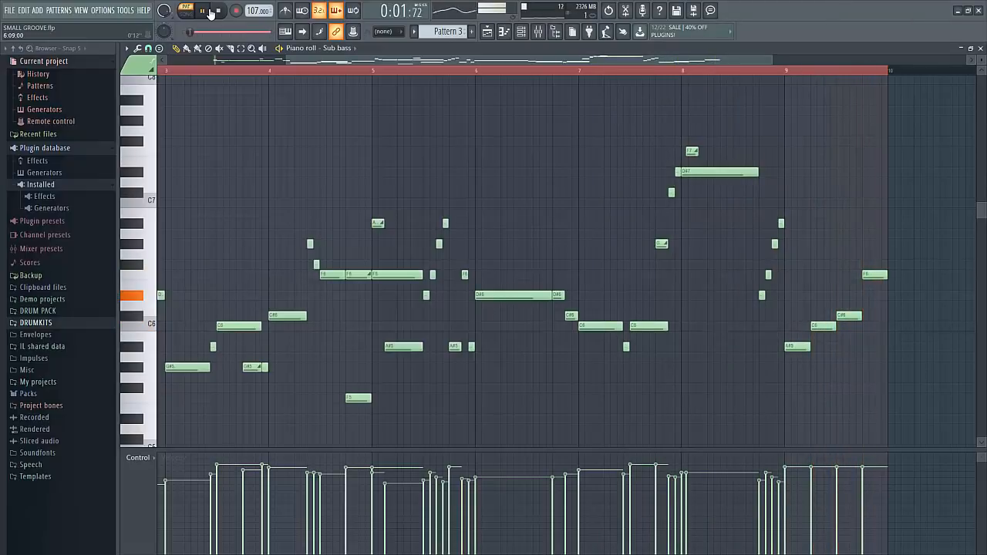
Step: Solo Track 3 in the playlist and play the bass arrangement in song mode, stopping near the end of Pattern 4
key("F5")
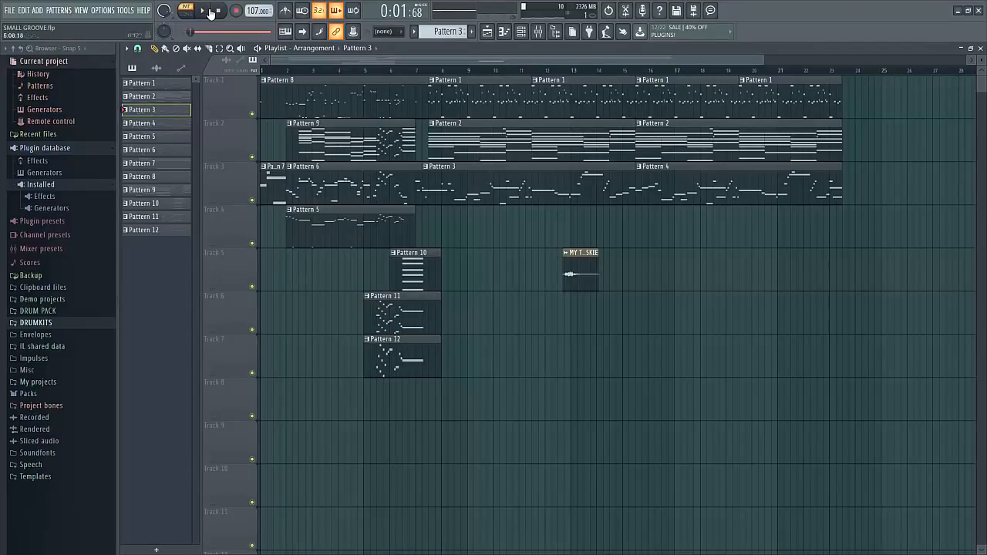
left_click(202, 10)
right_click(252, 200)
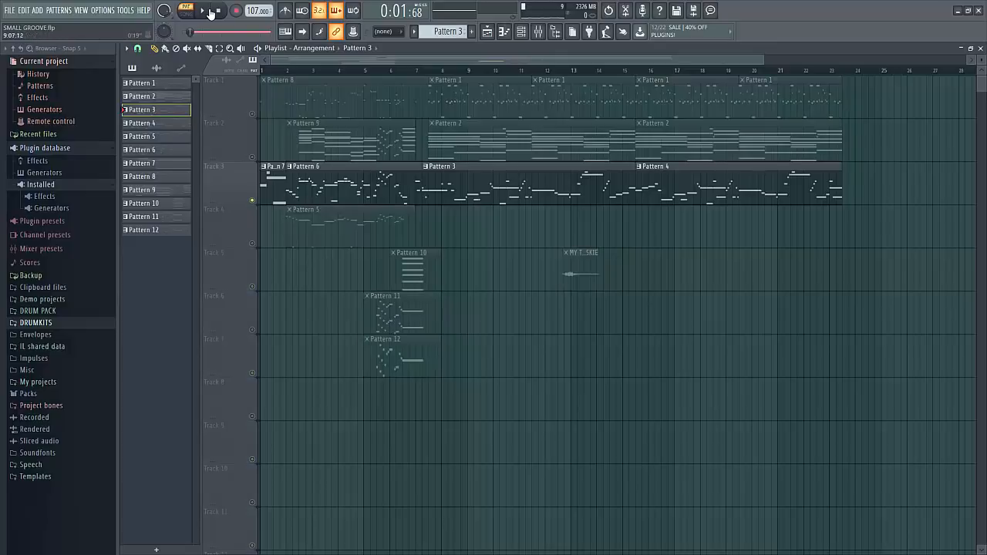
left_click(186, 12)
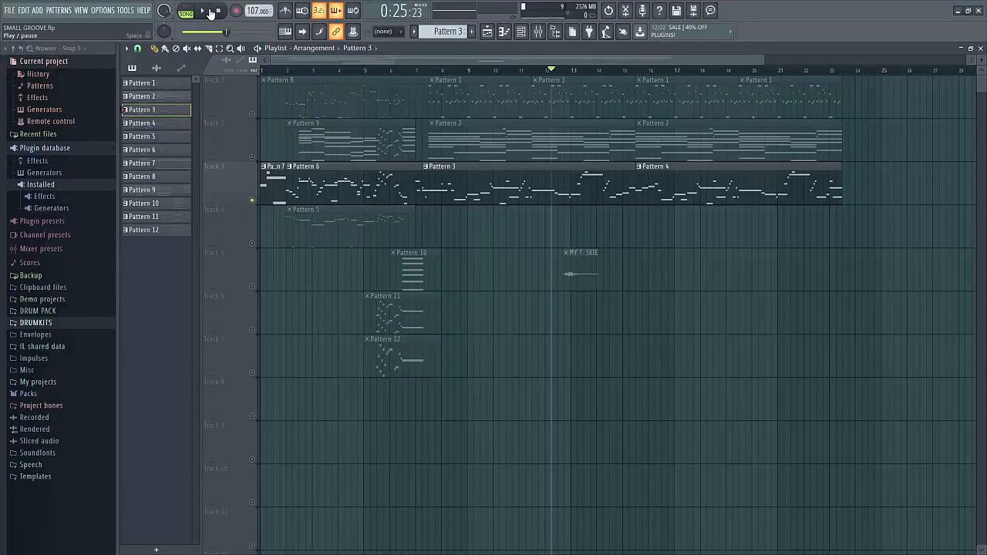
left_click(204, 11)
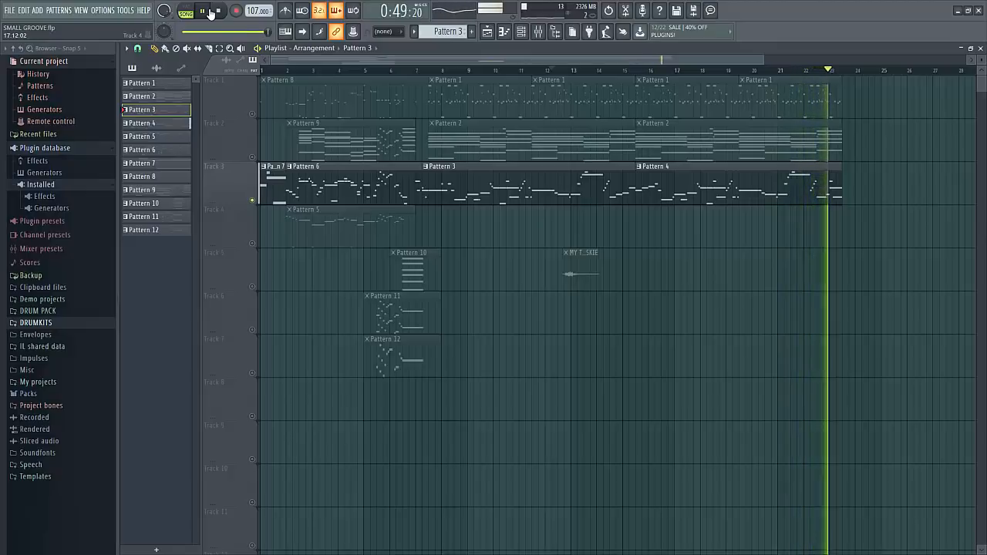
left_click(211, 11)
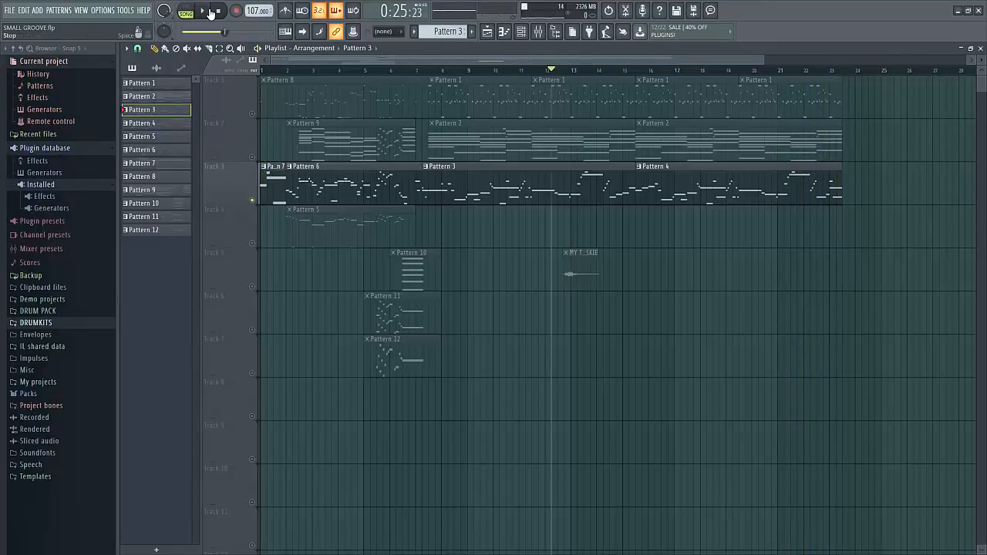
Step: Adjust the Sub bass mixer track's stereo separation and load WaveShell-VST 9.3 with Renaissance Bass in its effect slot 1
key("F9")
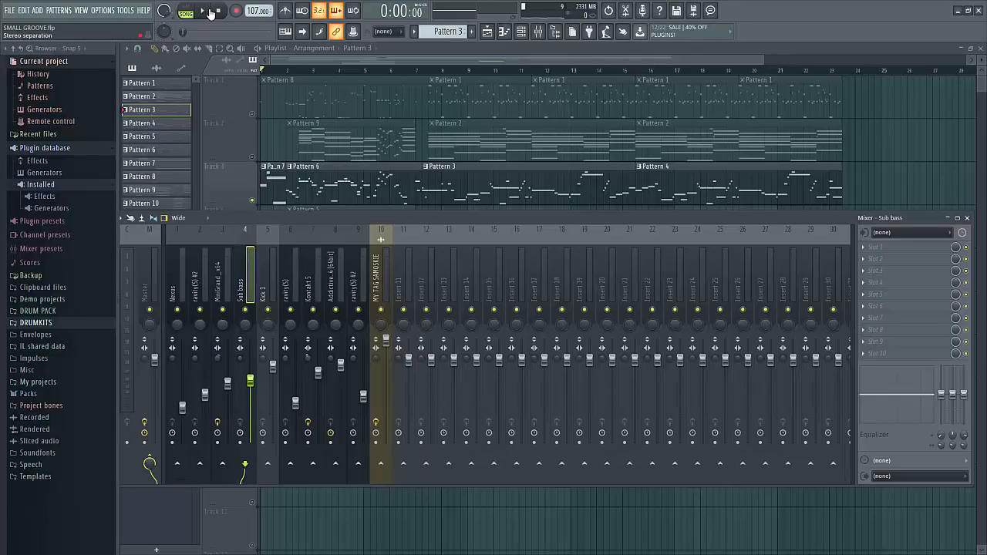
left_click_drag(240, 358, 240, 374)
left_click(862, 247)
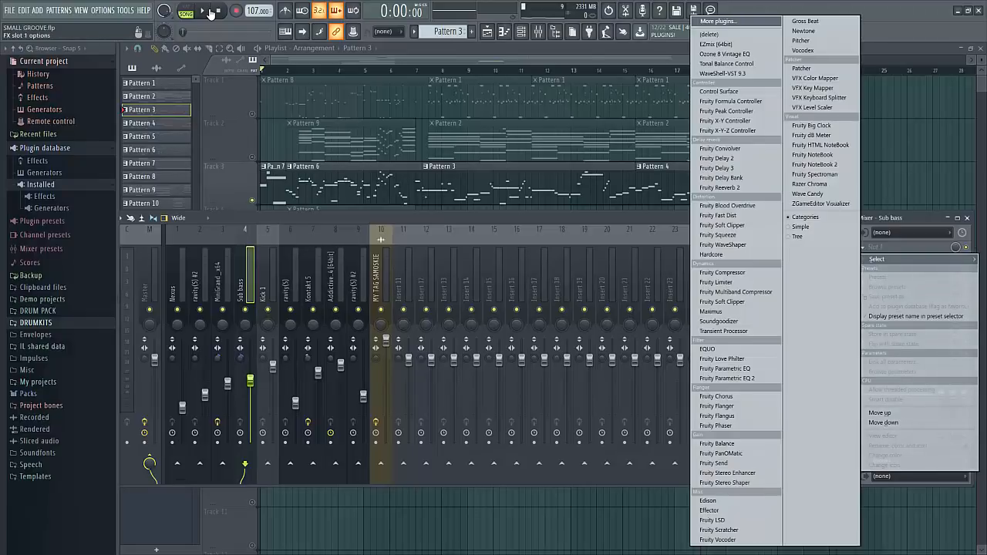
left_click(723, 73)
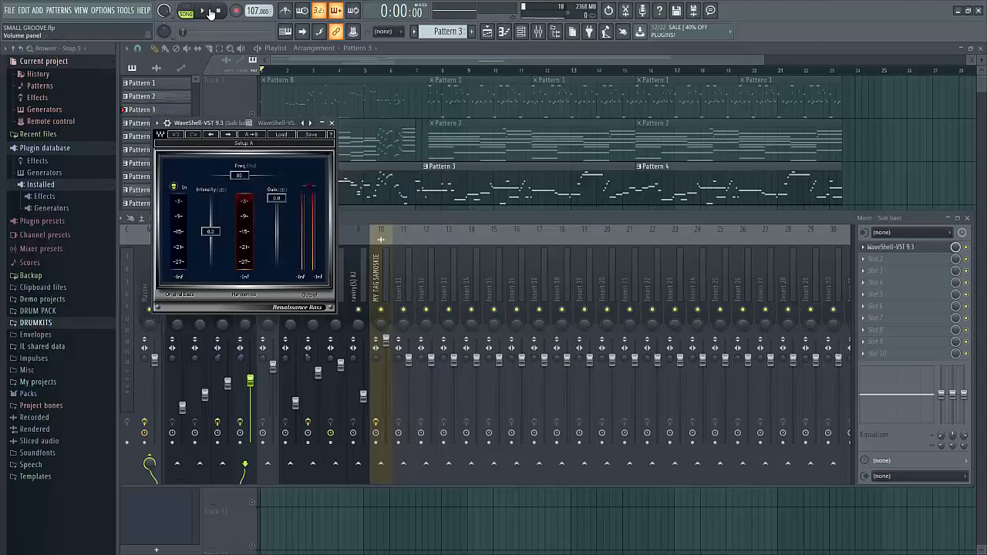
Step: During song playback, set Renaissance Bass's frequency to about 94 Hz and slightly lower the Sub bass mixer fader
left_click(209, 11)
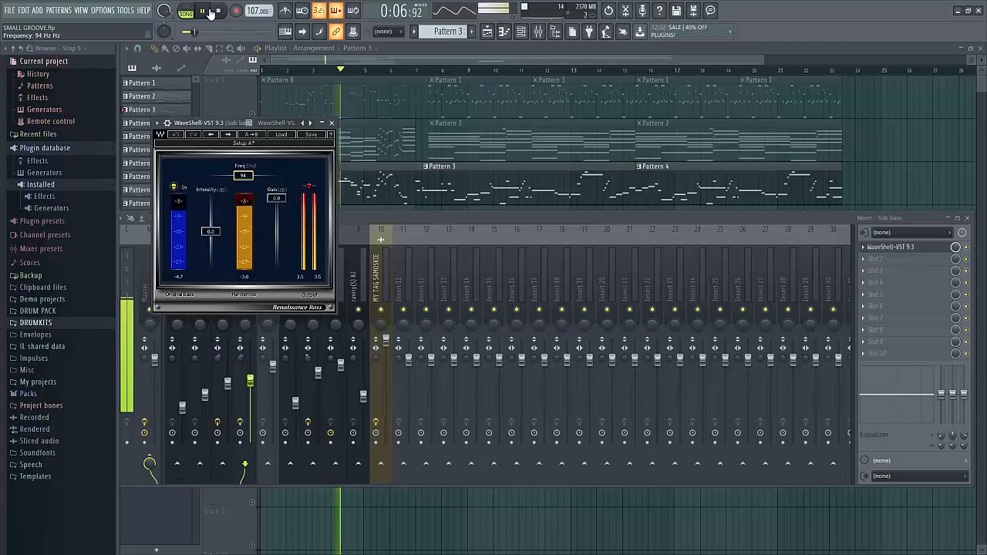
key("Escape")
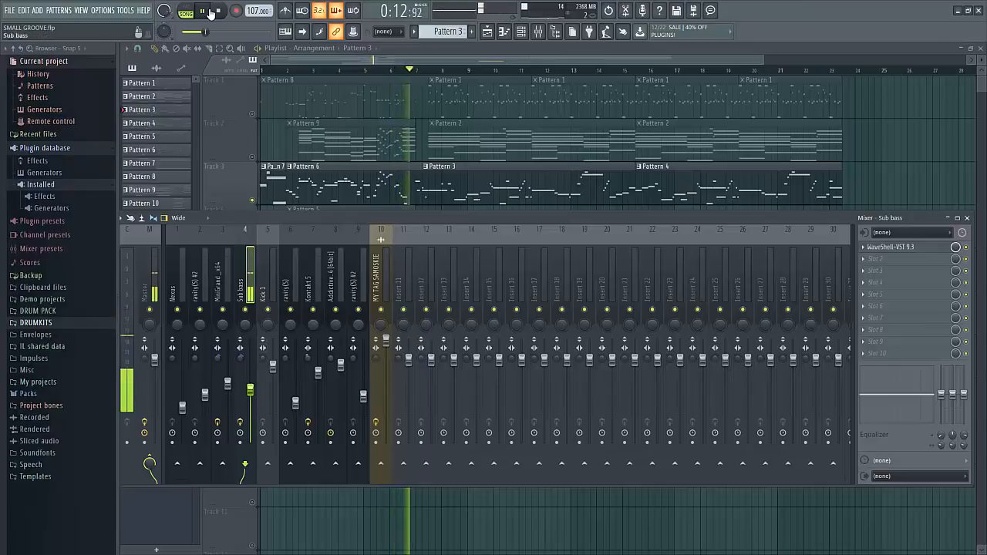
left_click(210, 12)
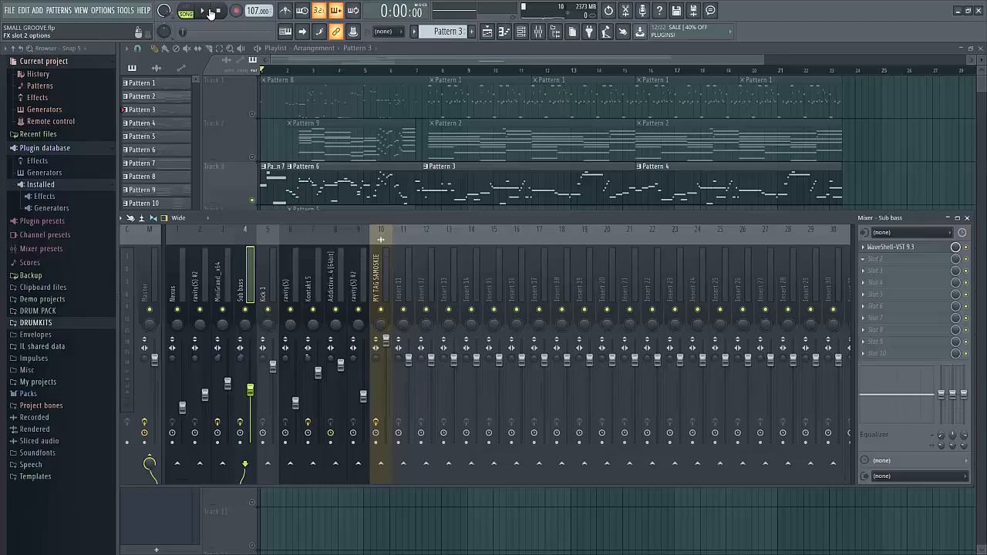
Step: Load Fruity parametric EQ 2 in the Sub bass track's slot 2 and make band 1 a Steep 4 high pass
left_click(875, 259)
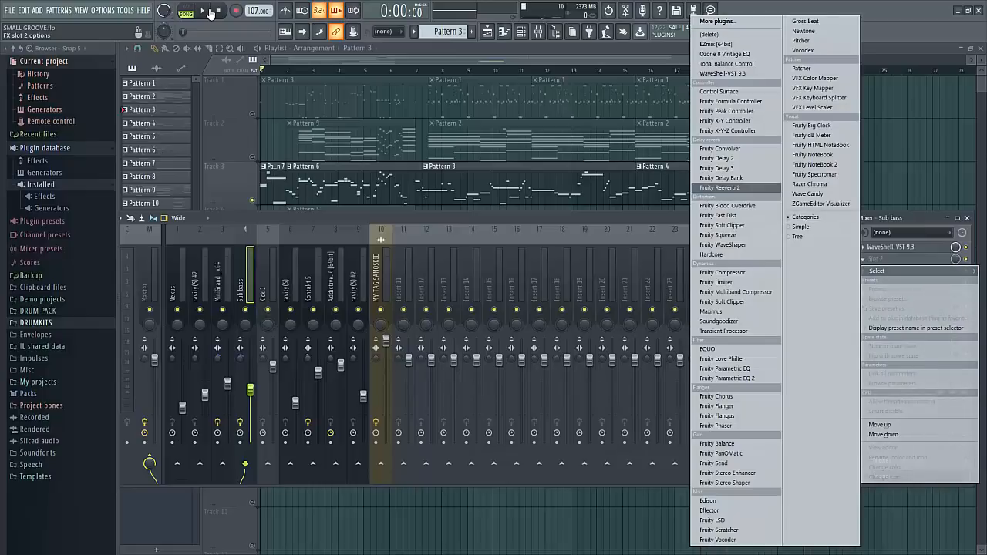
left_click(727, 378)
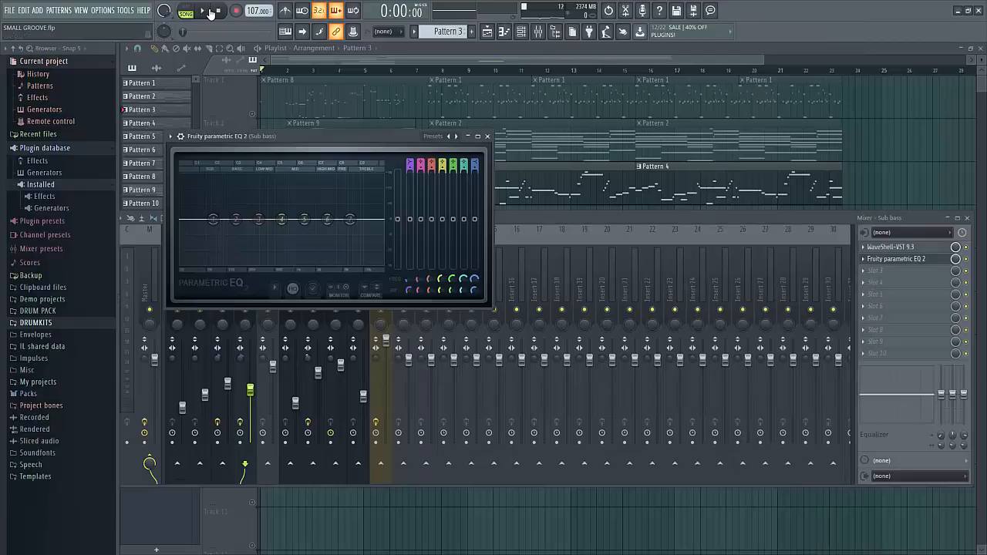
left_click_drag(410, 164, 410, 187)
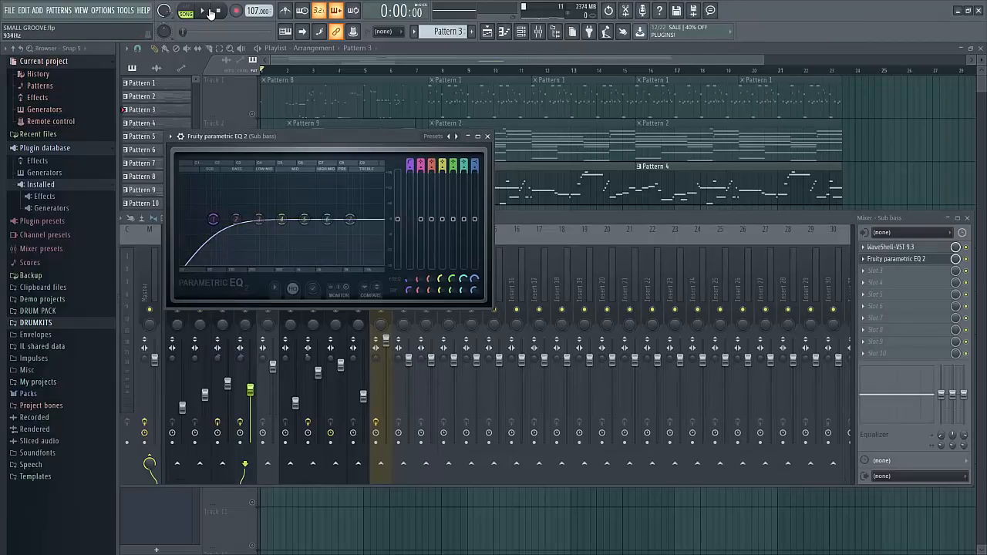
right_click(214, 220)
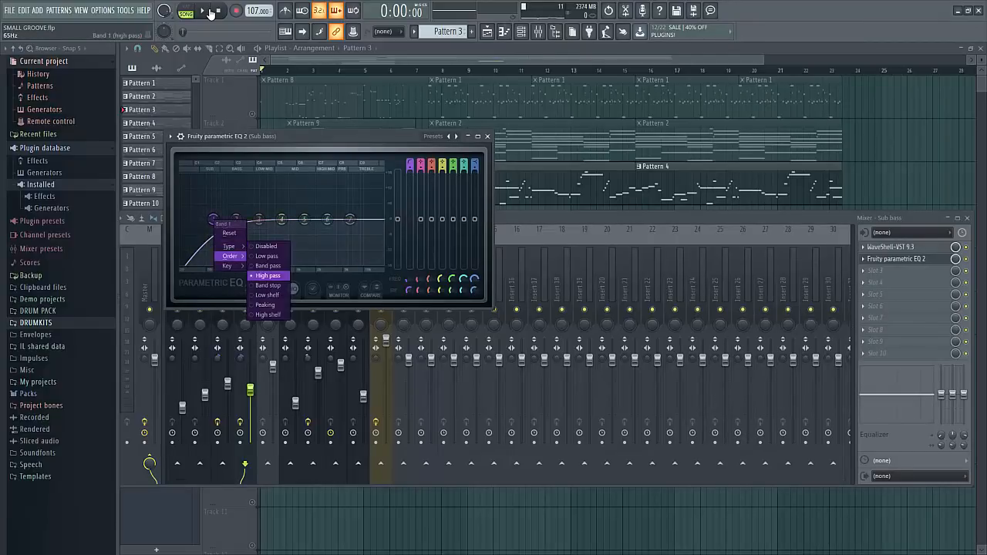
mouse_move(230, 256)
left_click(264, 276)
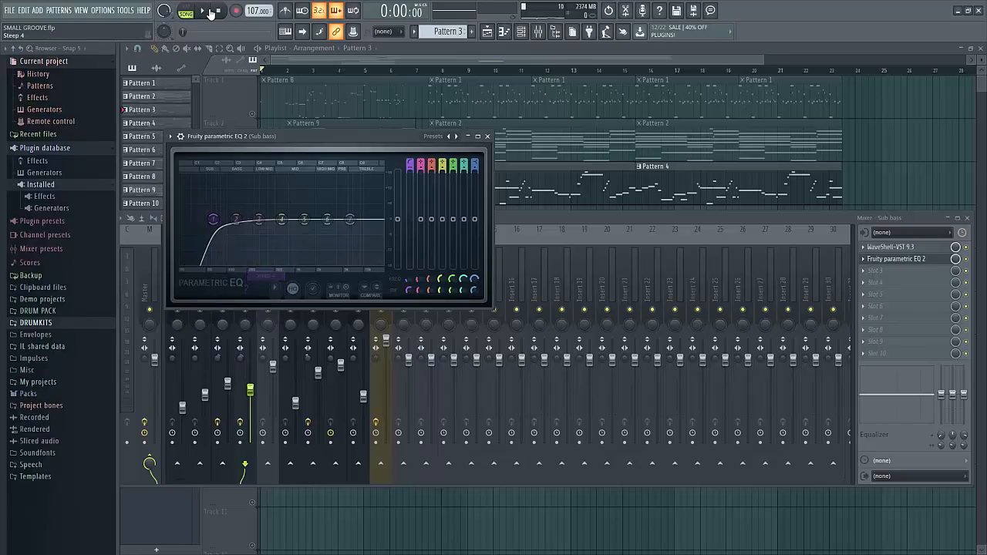
Step: Lower EQ band 1's high-pass cutoff past 41 Hz and raise it partway back while the song plays
left_click_drag(213, 220, 210, 219)
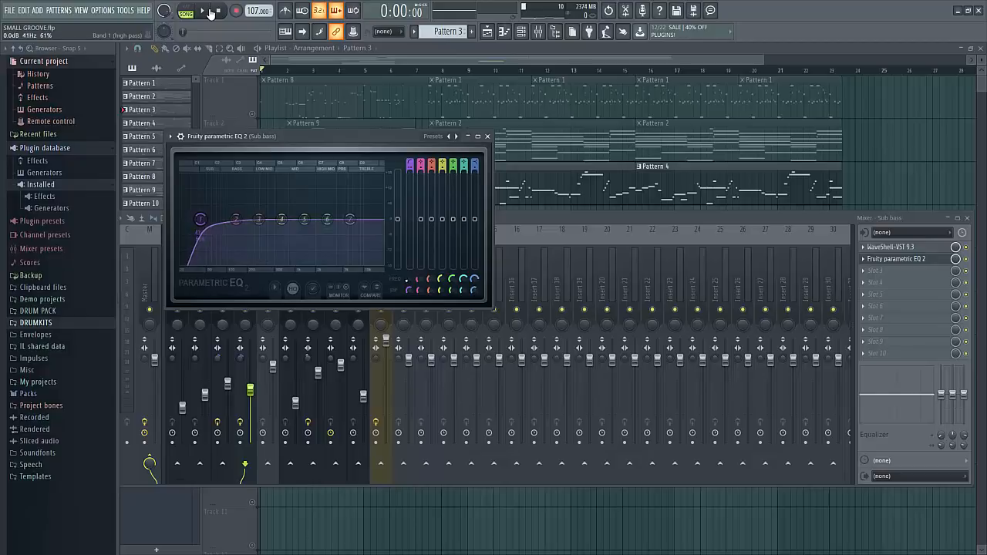
left_click_drag(200, 220, 195, 219)
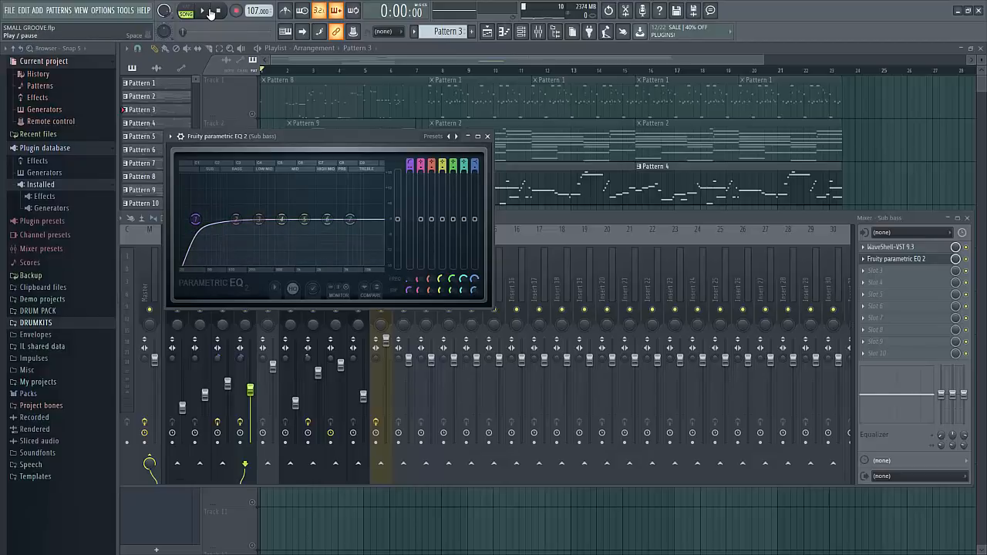
left_click(203, 10)
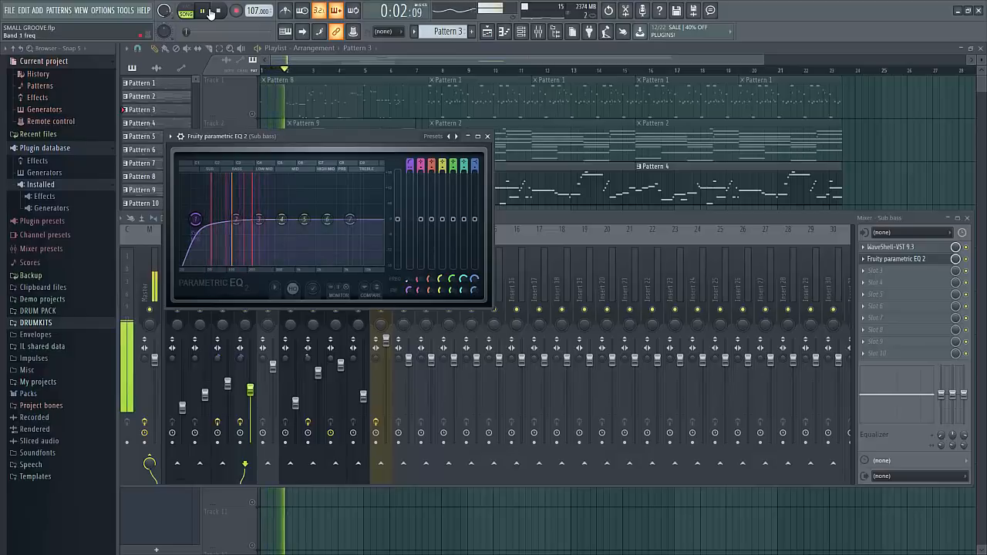
left_click_drag(195, 220, 209, 220)
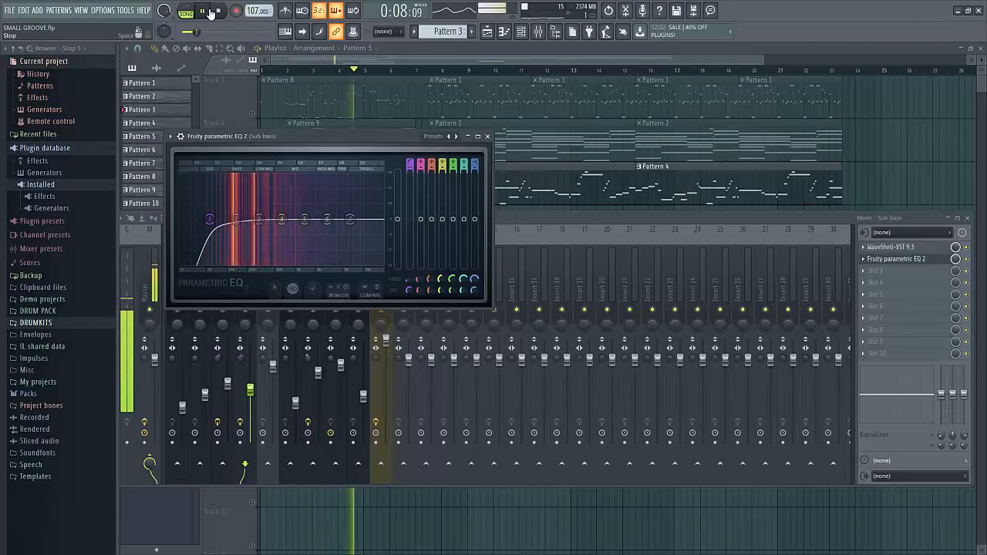
Step: Stop the song and slightly lower EQ band 1's frequency, closing Fruity parametric EQ 2 when finished
left_click(210, 13)
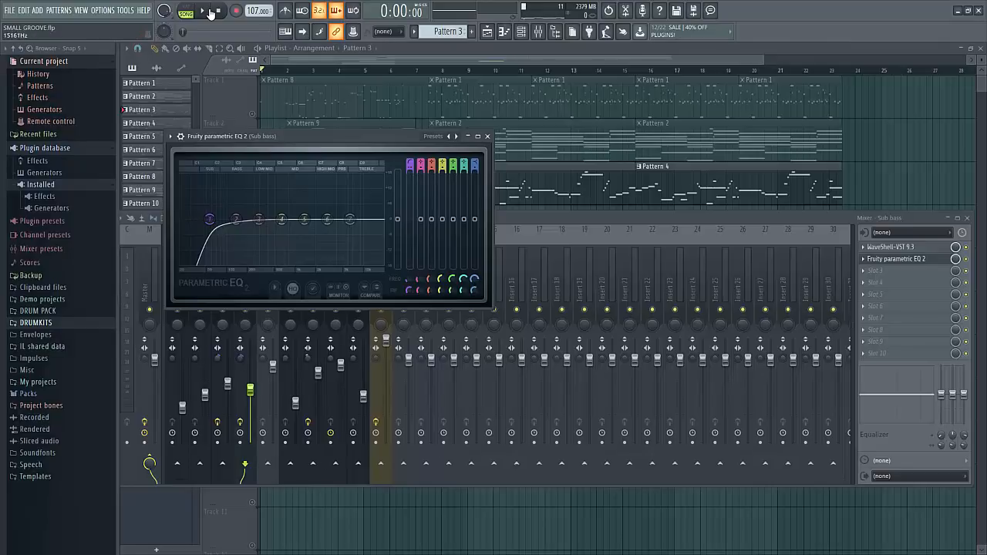
left_click_drag(408, 279, 409, 286)
left_click(487, 135)
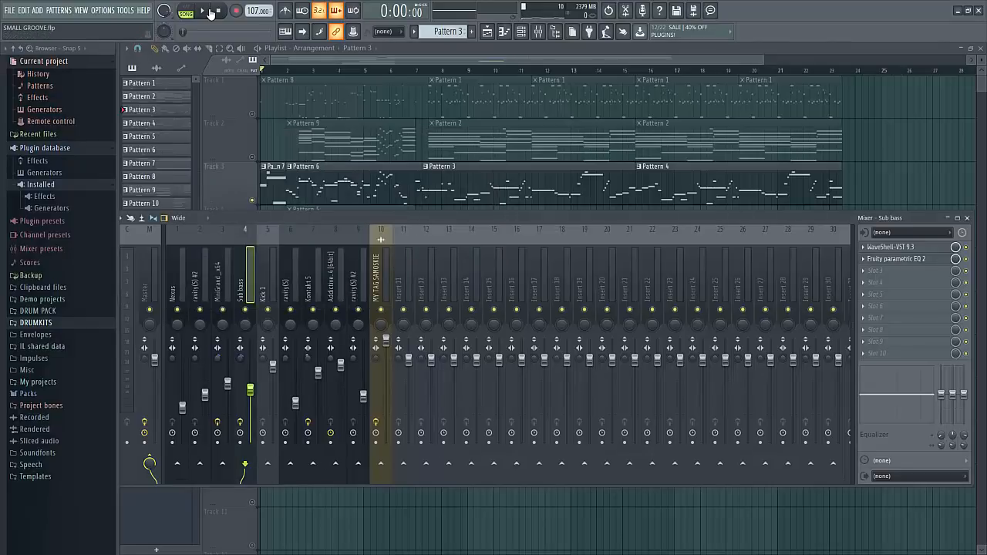
Step: Load Fruity Compressor in the Sub bass track's slot 3 with type Soft and a threshold of about -24.3 dB
left_click(875, 271)
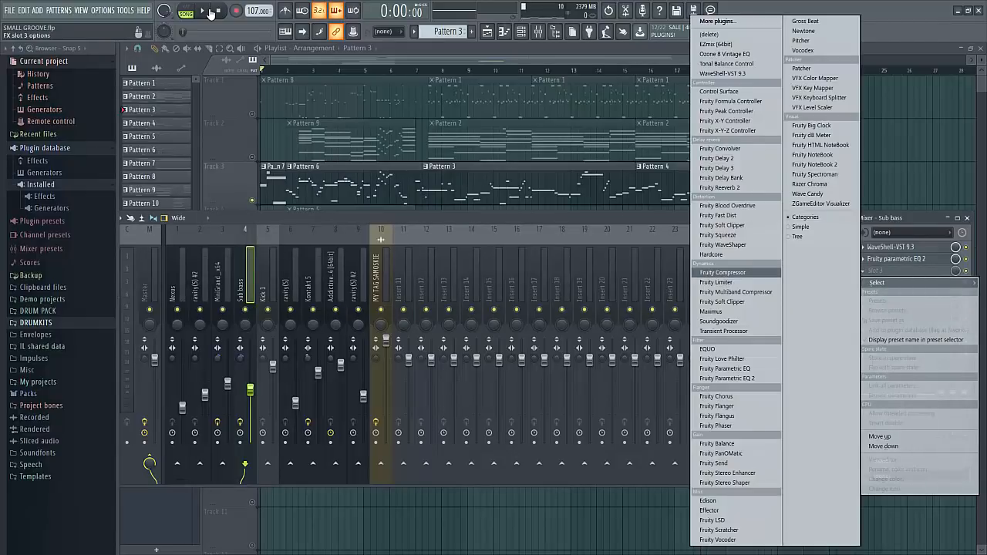
left_click(723, 272)
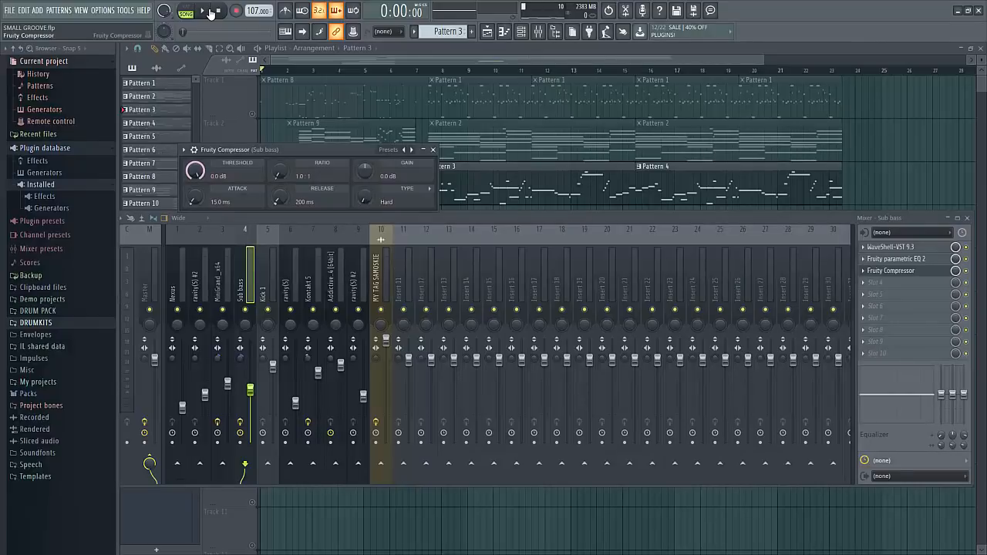
left_click_drag(231, 149, 350, 232)
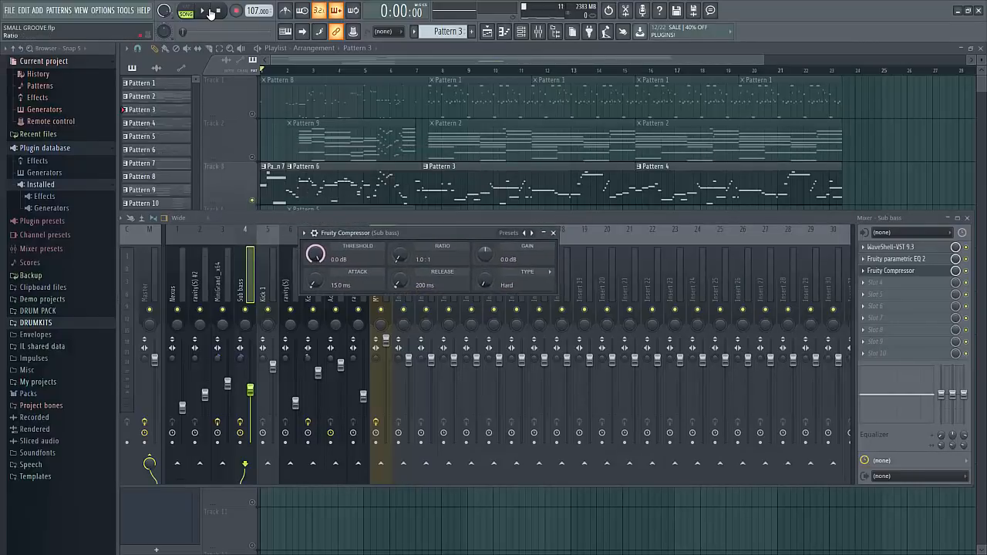
left_click_drag(485, 280, 485, 264)
left_click_drag(315, 254, 315, 272)
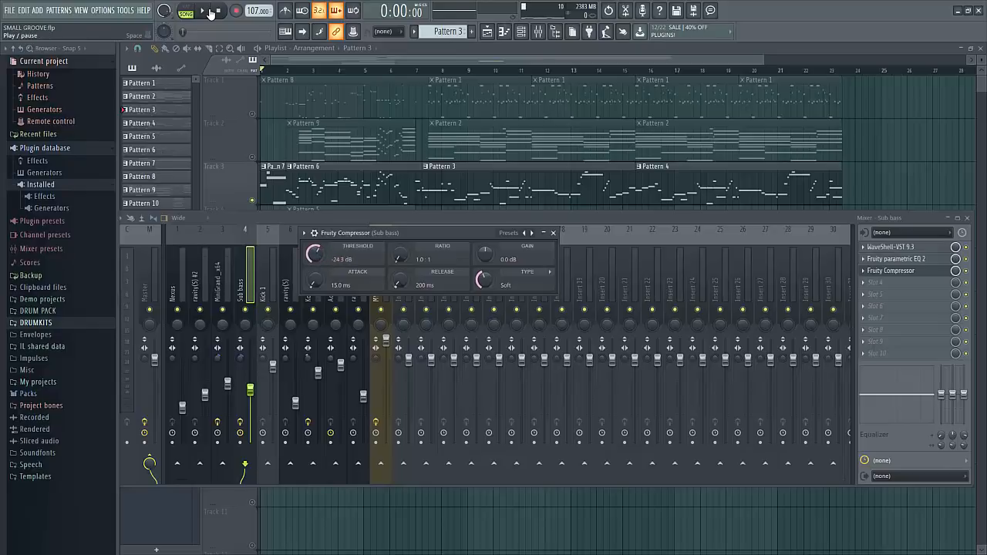
Step: While the song plays, set the compressor's ratio to 2.0:1, gain to about 2.2 dB and threshold to about -20.4 dB
key("space")
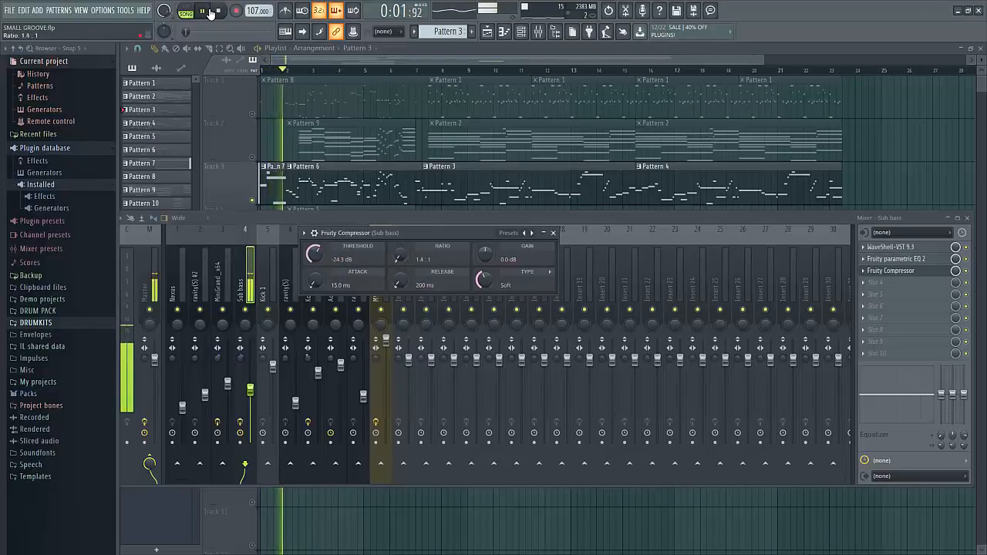
left_click_drag(400, 254, 400, 248)
left_click_drag(484, 255, 485, 248)
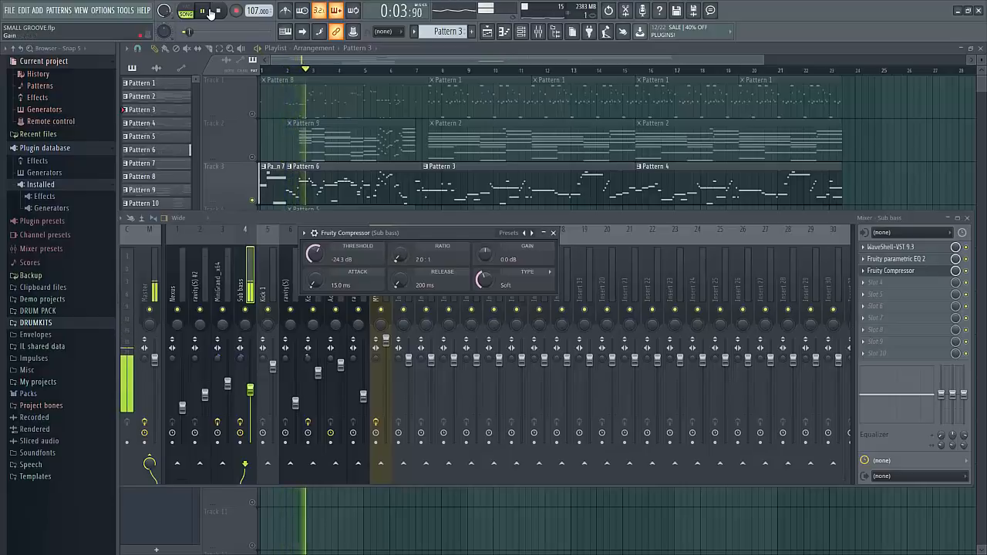
left_click_drag(315, 254, 315, 242)
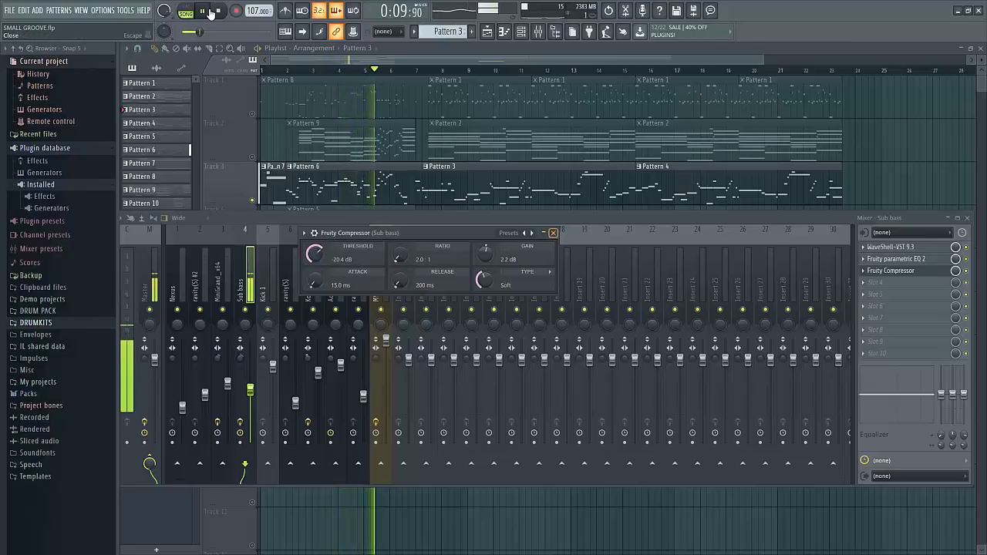
left_click(552, 233)
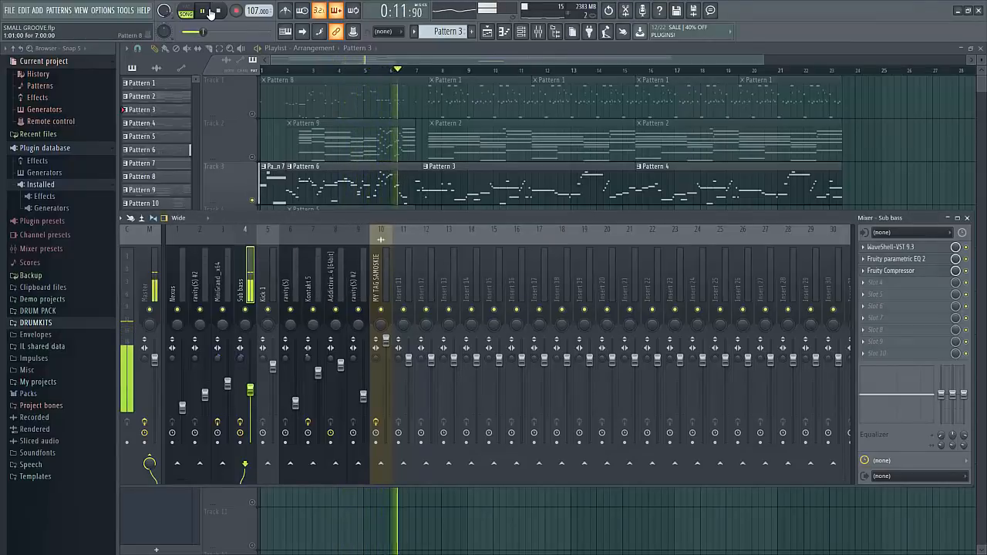
key("space")
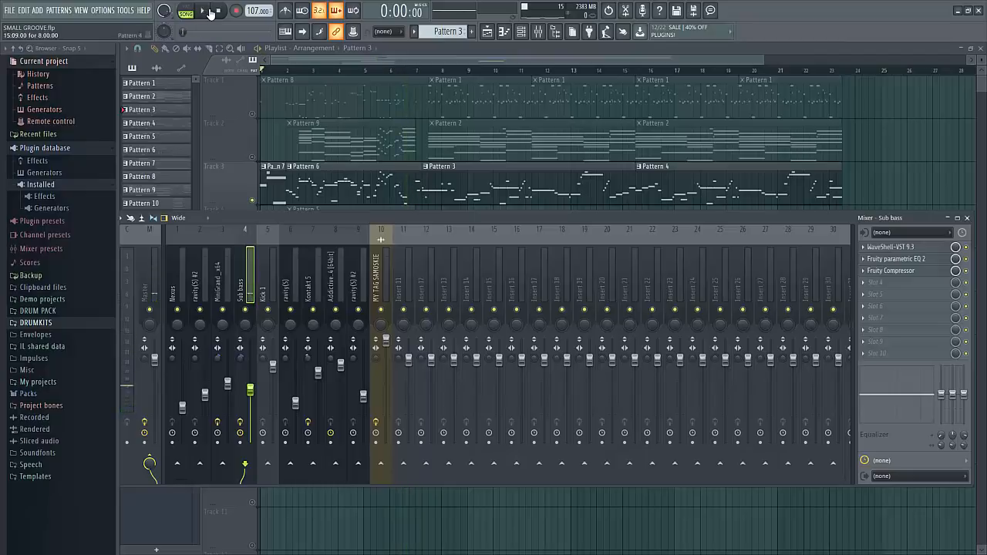
Step: Load Fruity Reeverb 2 in the Sub bass track's slot 4, reset its early reflection level and lower its wet level
left_click(863, 282)
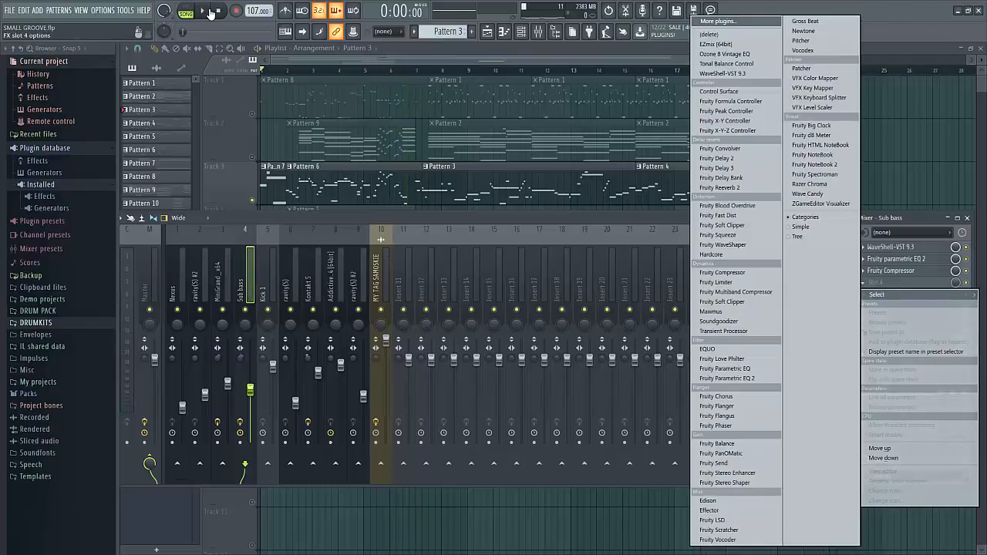
left_click(720, 187)
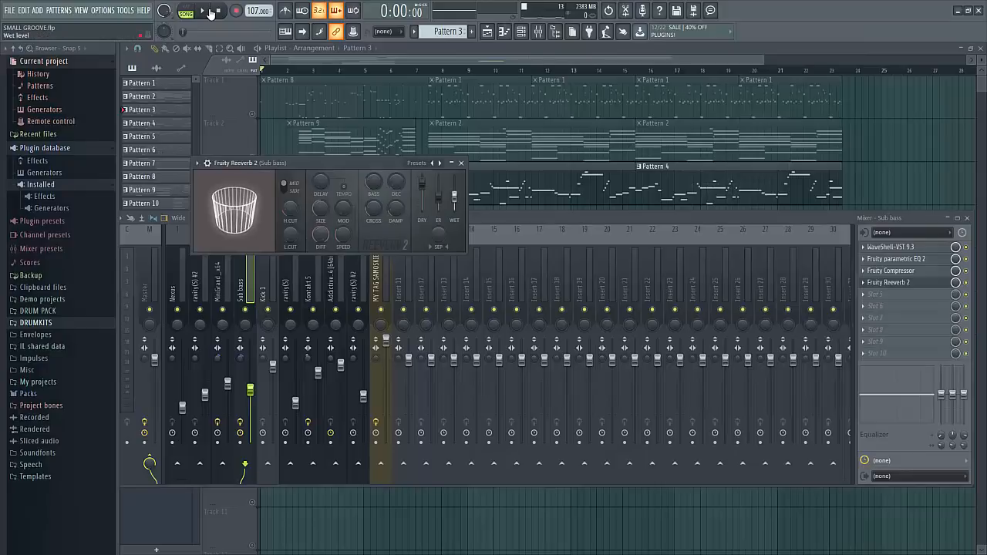
right_click(439, 199)
left_click(455, 205)
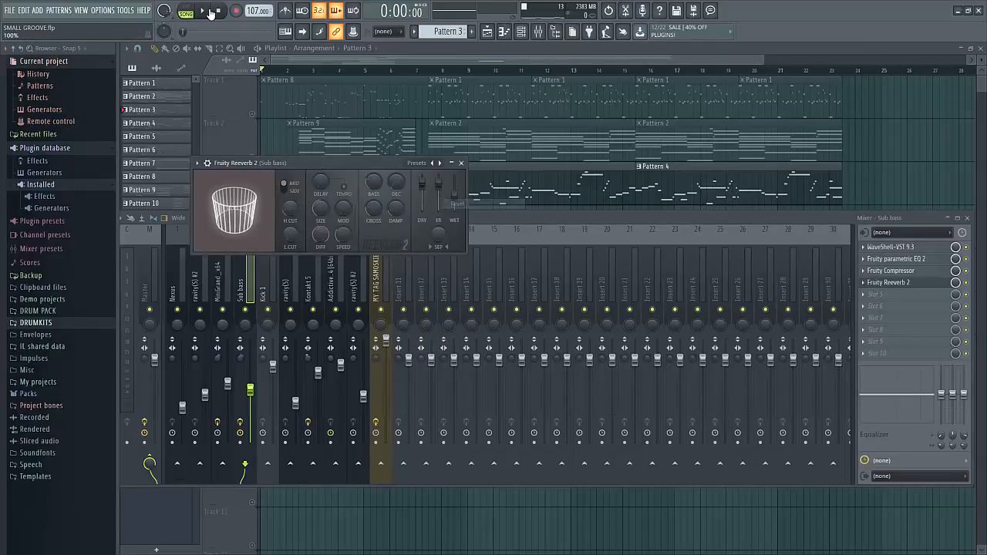
left_click_drag(454, 196, 454, 202)
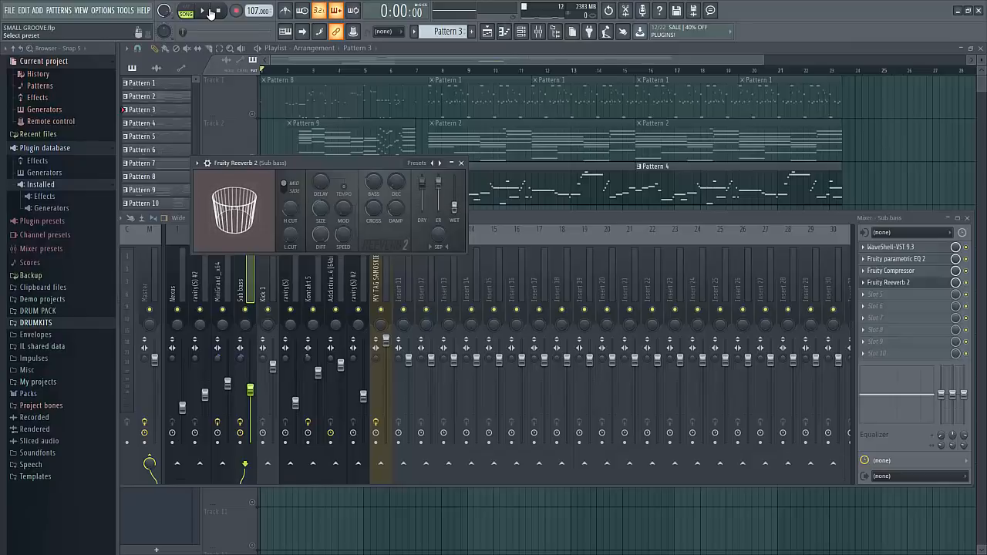
Step: Play the song several times to hear the processed Sub bass, closing the Fruity Reeverb 2 window along the way
left_click(205, 10)
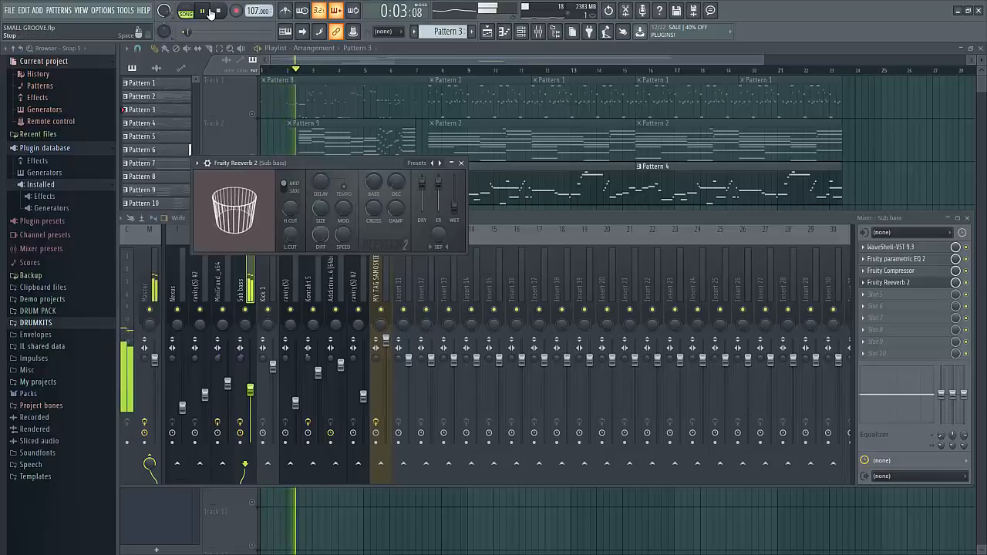
left_click(209, 12)
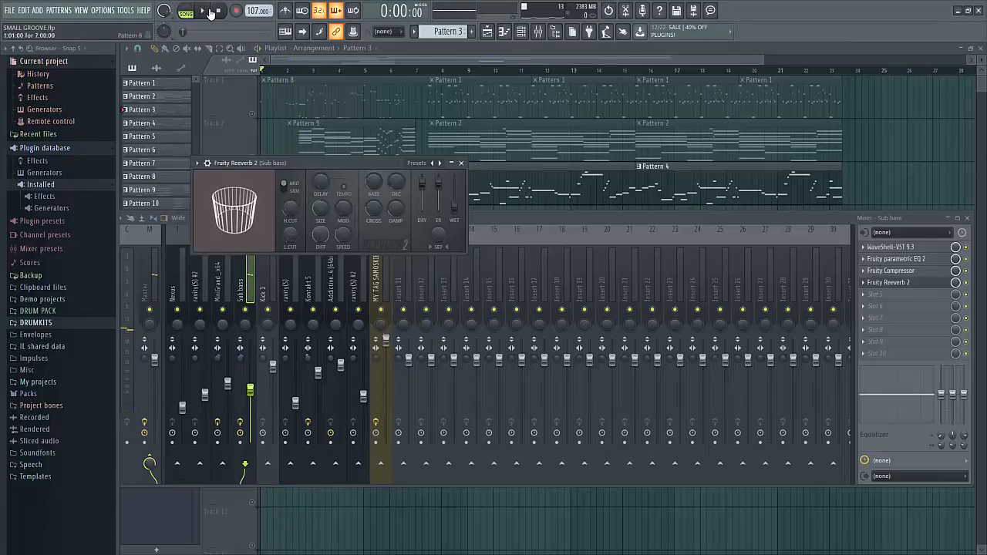
left_click(209, 11)
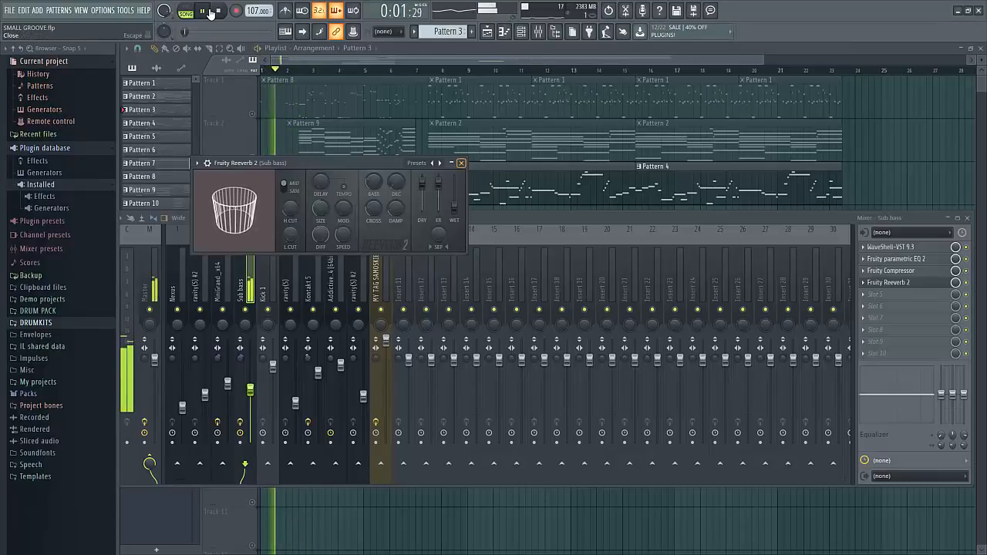
left_click(461, 163)
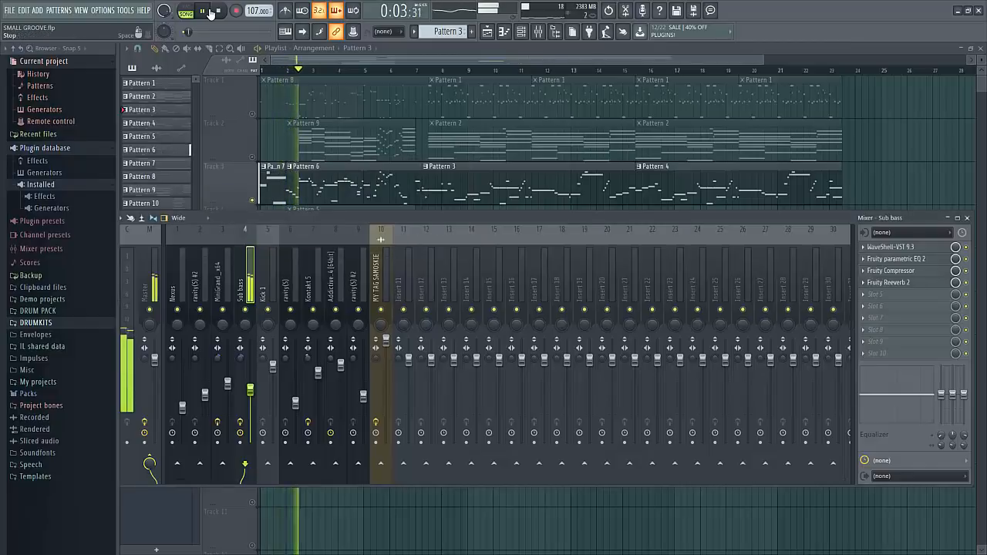
left_click(216, 11)
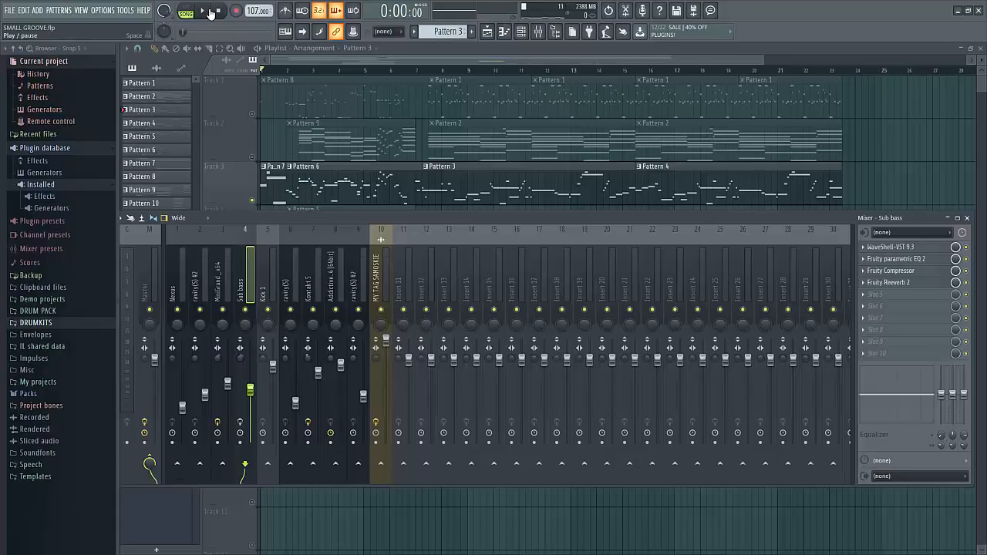
left_click(204, 11)
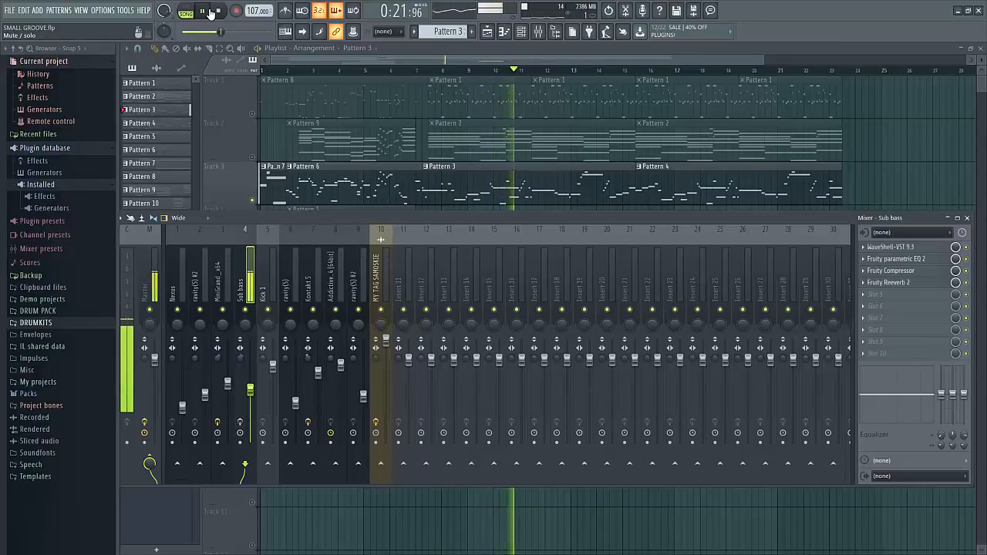
left_click(211, 11)
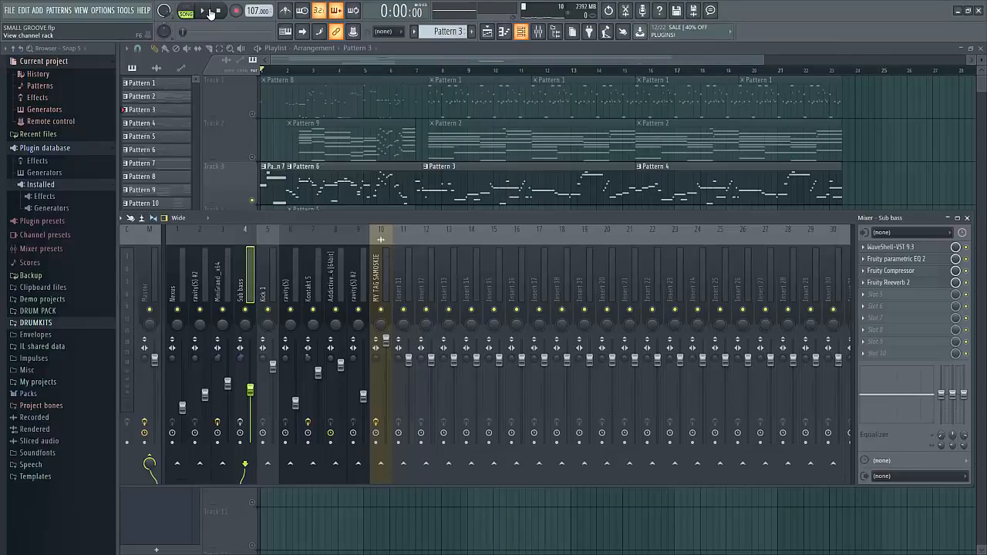
Step: Show the channel rack and inspect the Addictive Drums 2 channel's preset in its preset browser without changing it
key("F6")
left_click(196, 75)
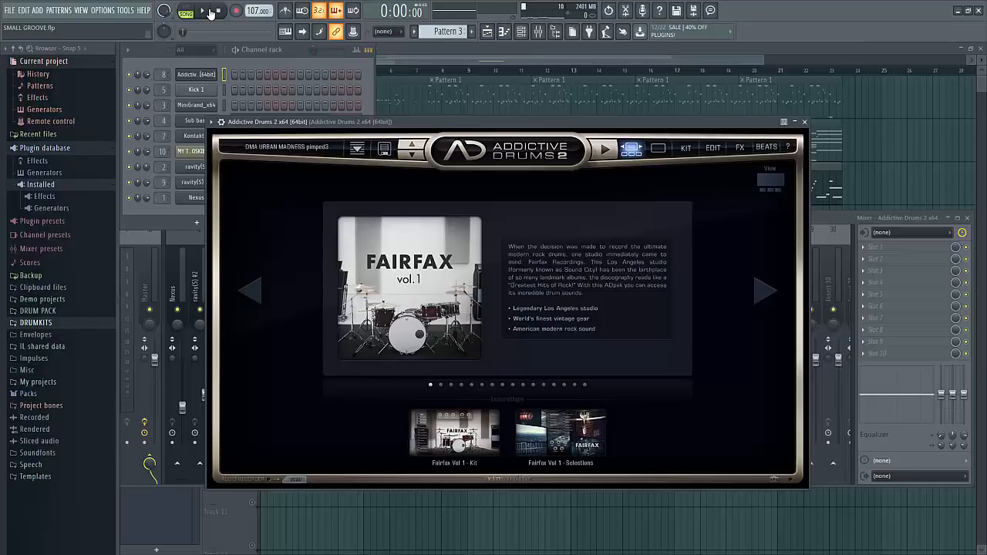
left_click(357, 148)
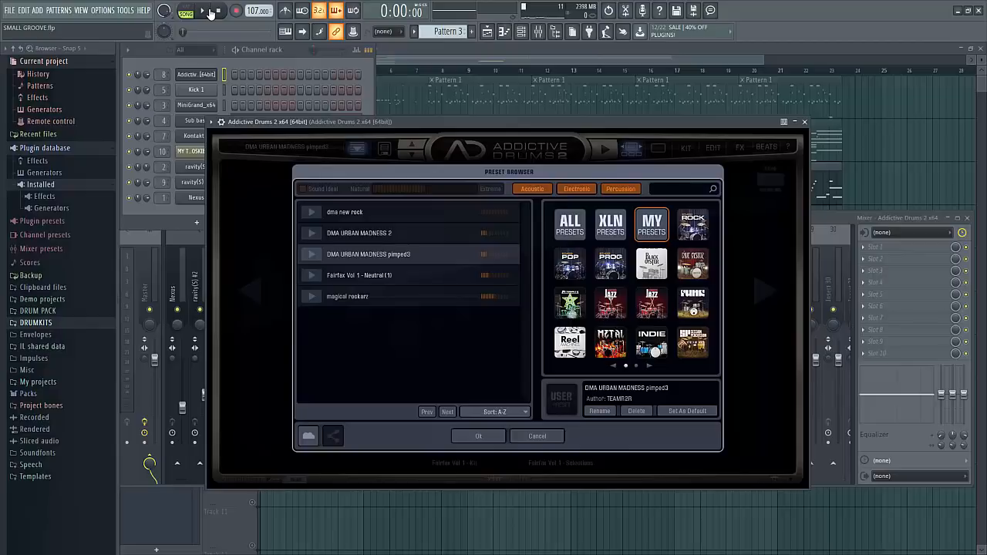
left_click(537, 435)
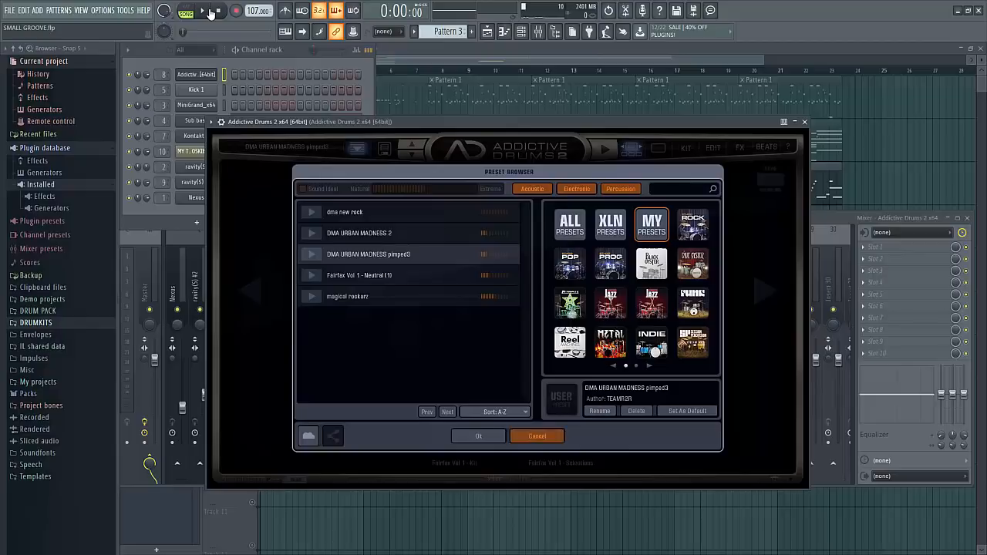
left_click(804, 122)
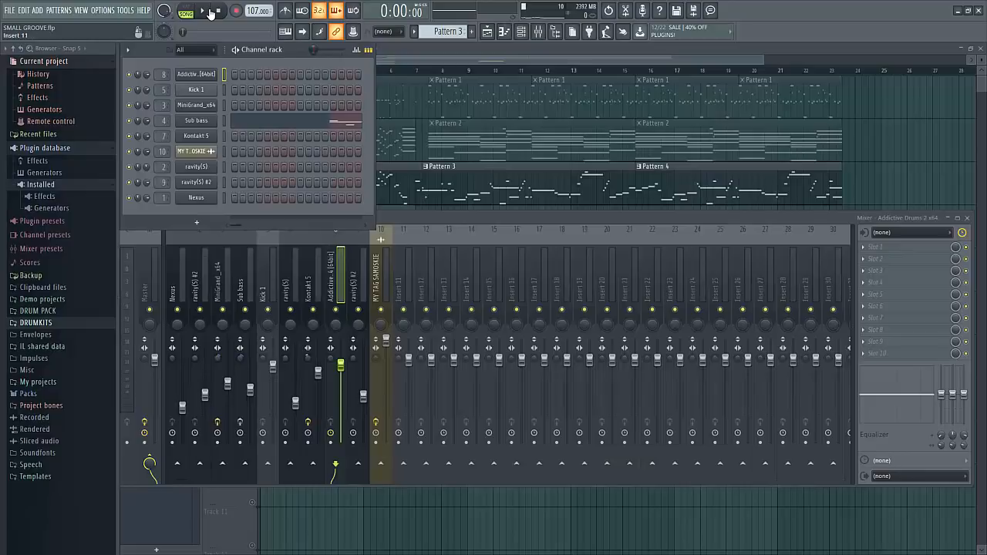
Step: Examine the instruments loaded in the MiniGrand_x64 and Kontakt 5 channels, closing each plugin window after viewing
left_click(195, 105)
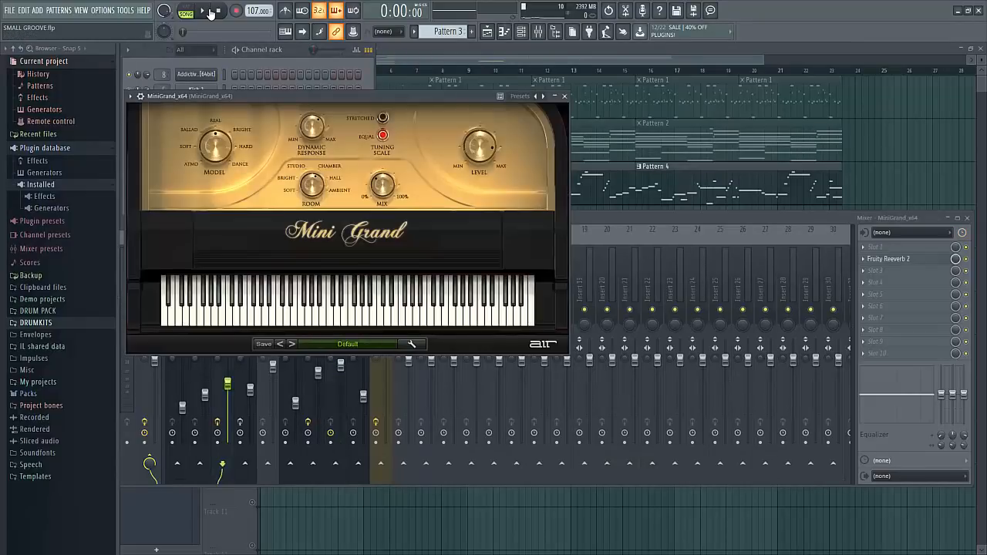
left_click(414, 316)
left_click(565, 96)
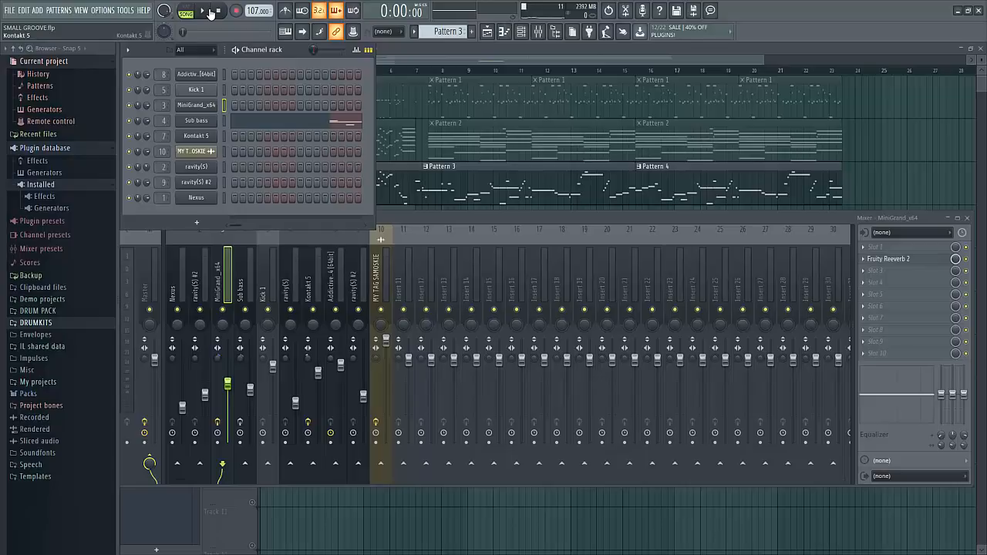
left_click(195, 135)
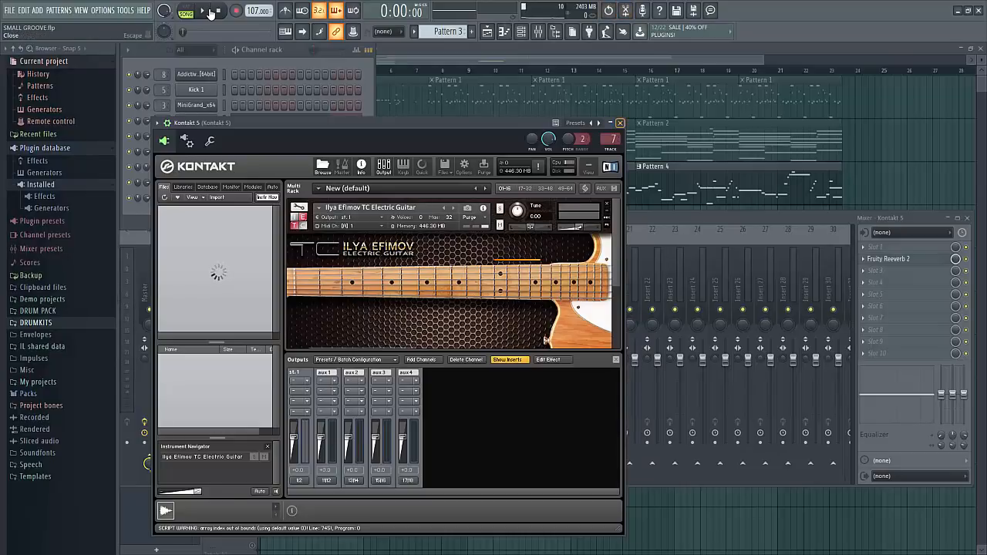
left_click(620, 123)
Step: Inspect the presets loaded in the ravity(S), ravity(S) #2 and Nexus channels, closing each plugin window after viewing
left_click(196, 167)
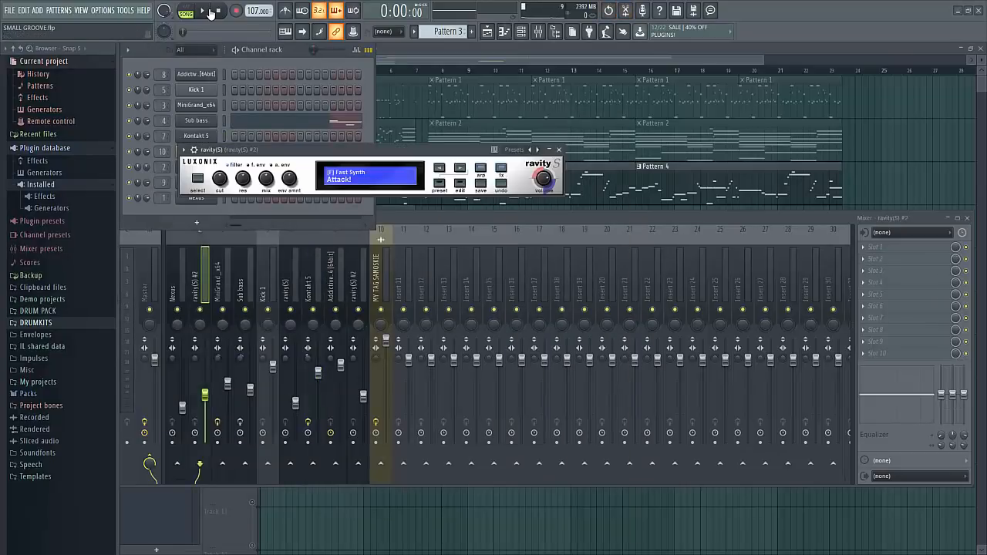
left_click(559, 149)
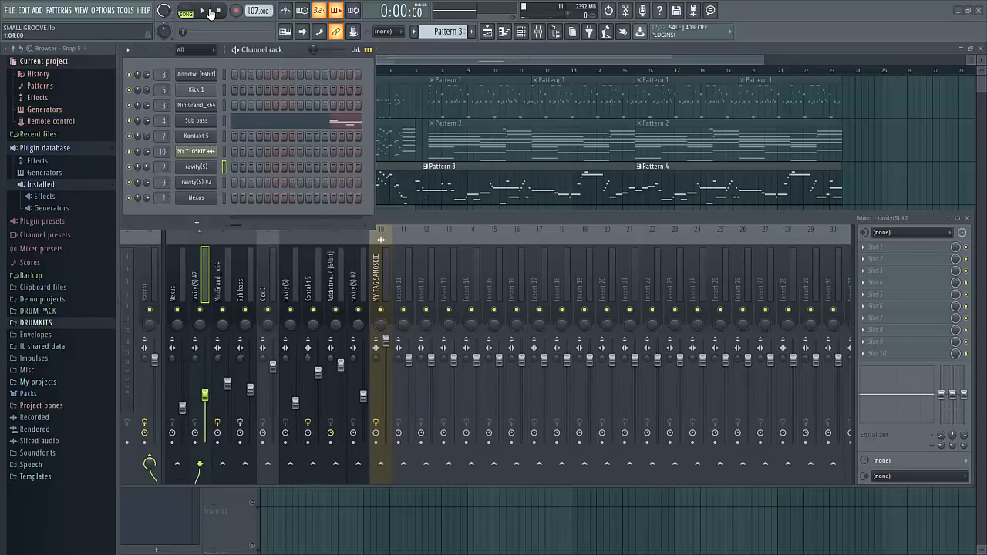
left_click(196, 182)
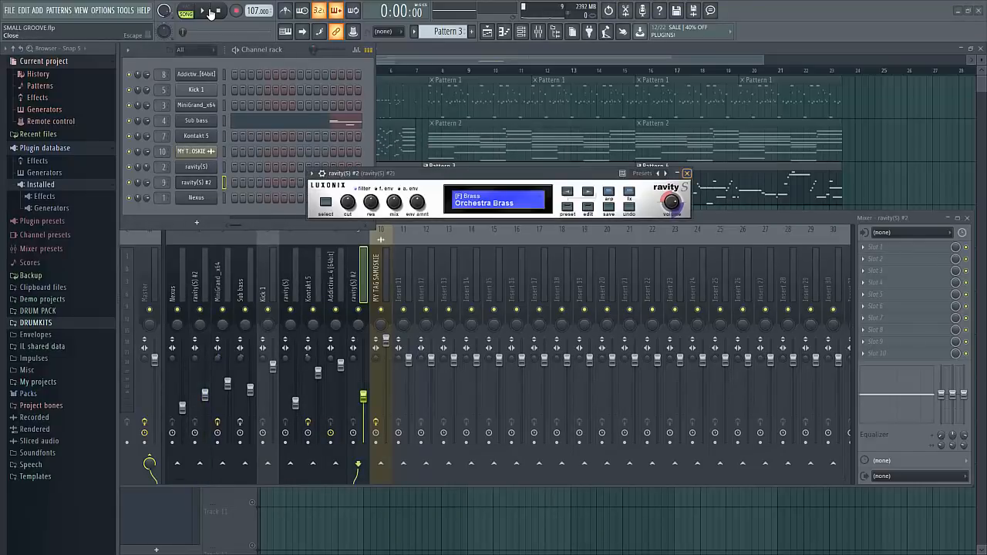
left_click(687, 173)
left_click(196, 197)
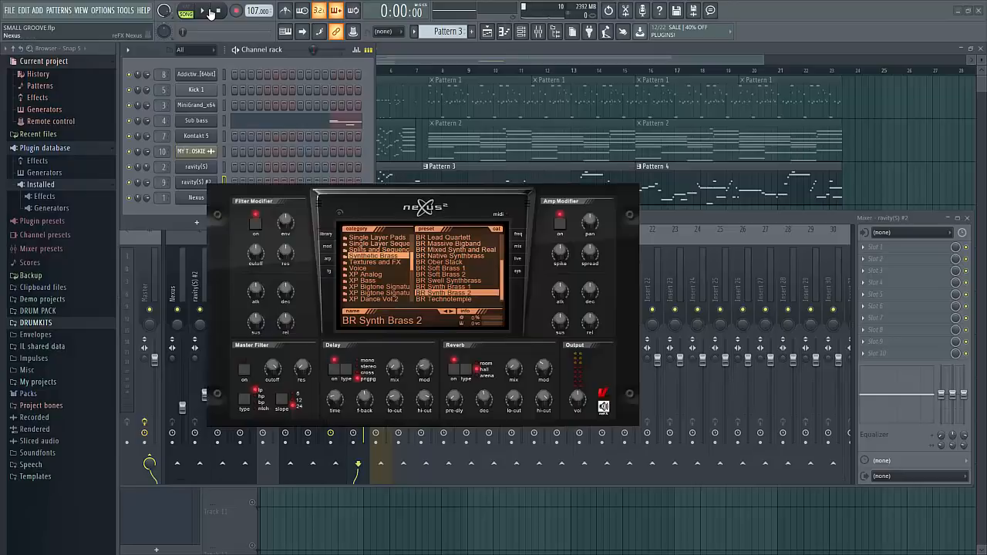
left_click(634, 177)
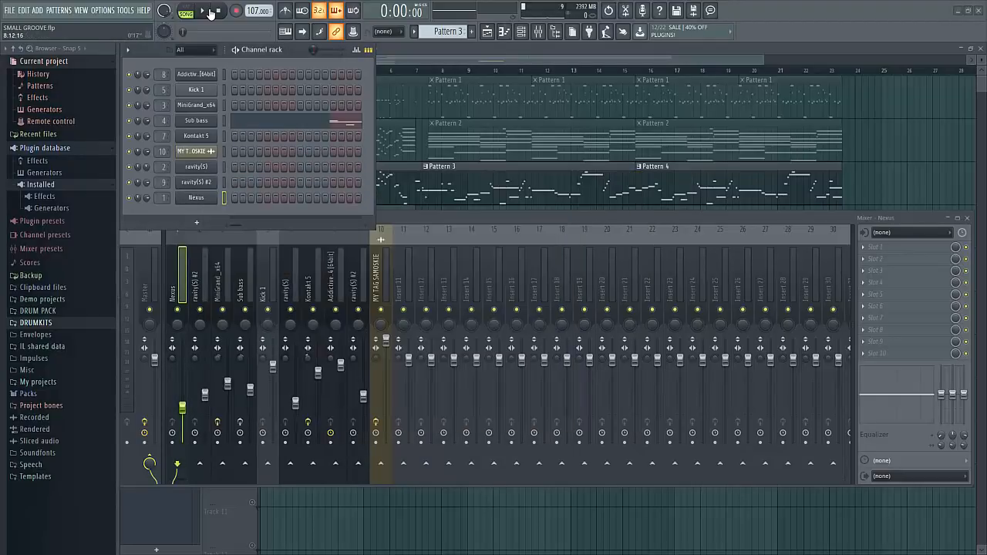
Step: Return to the playlist and unsolo Track 3 so that all tracks are active
left_click(461, 185)
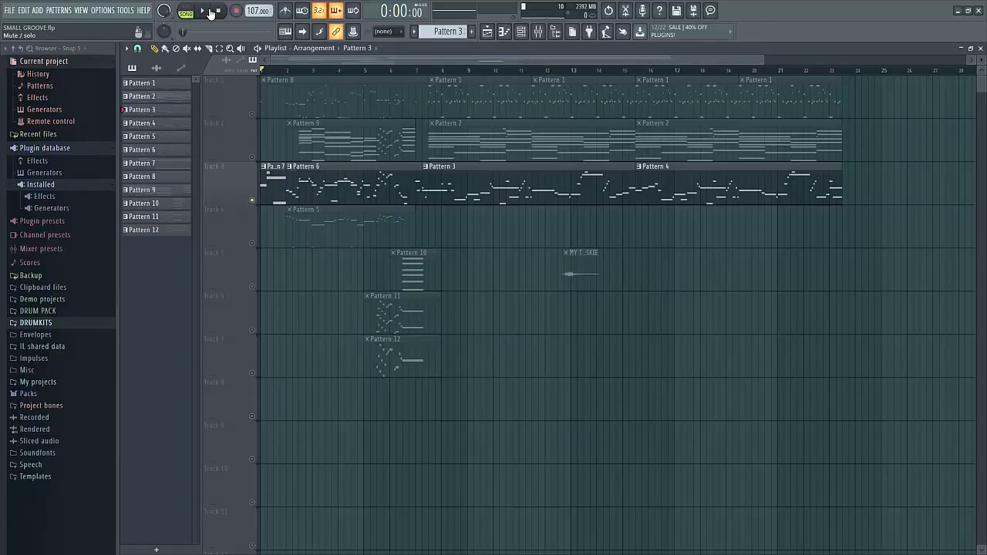
right_click(252, 200)
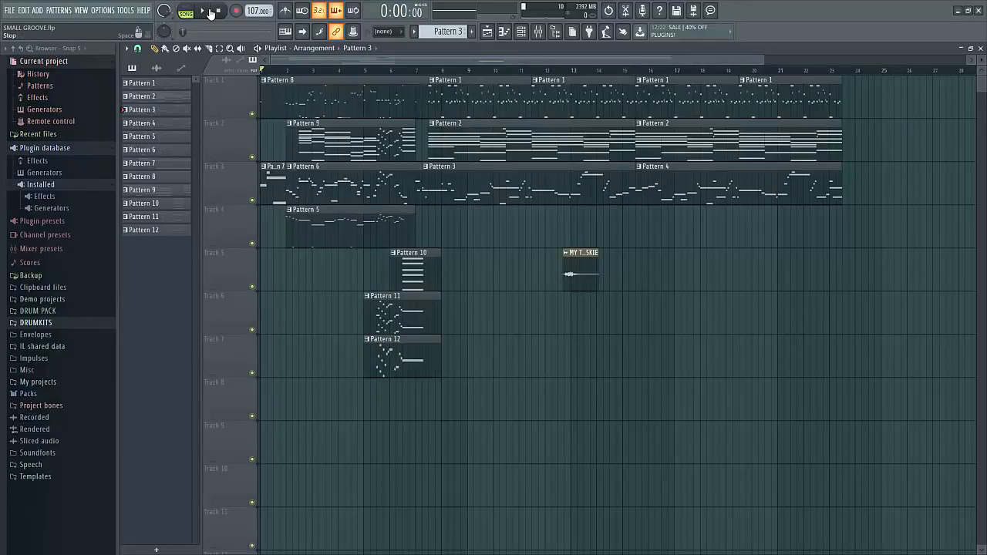